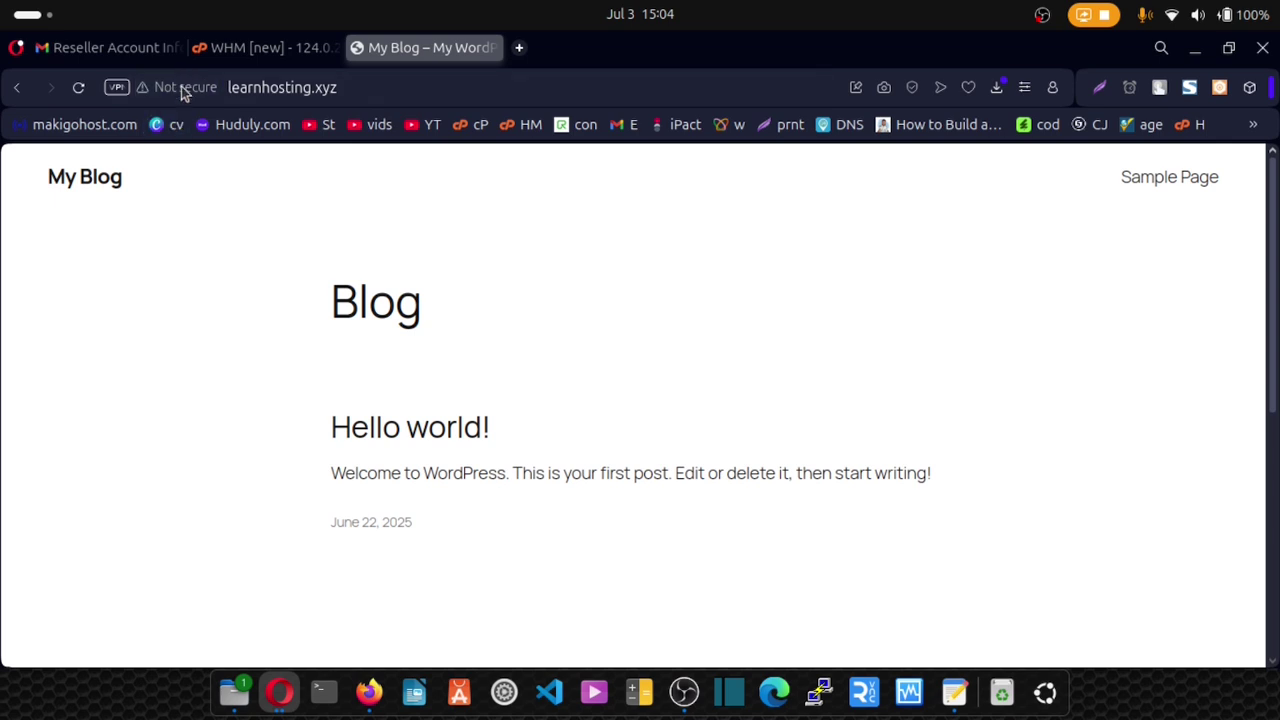
# Inspect the connection security information for learnhosting.xyz.
pyautogui.click(172, 88)
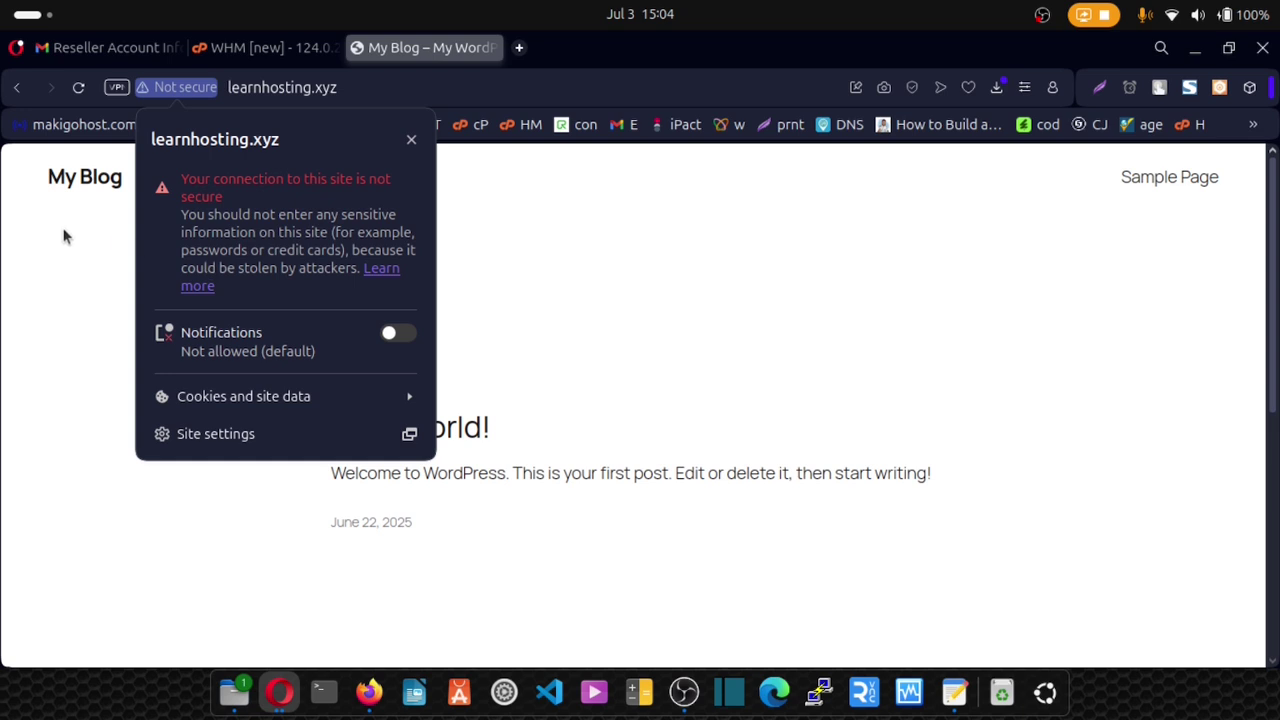
pyautogui.click(65, 255)
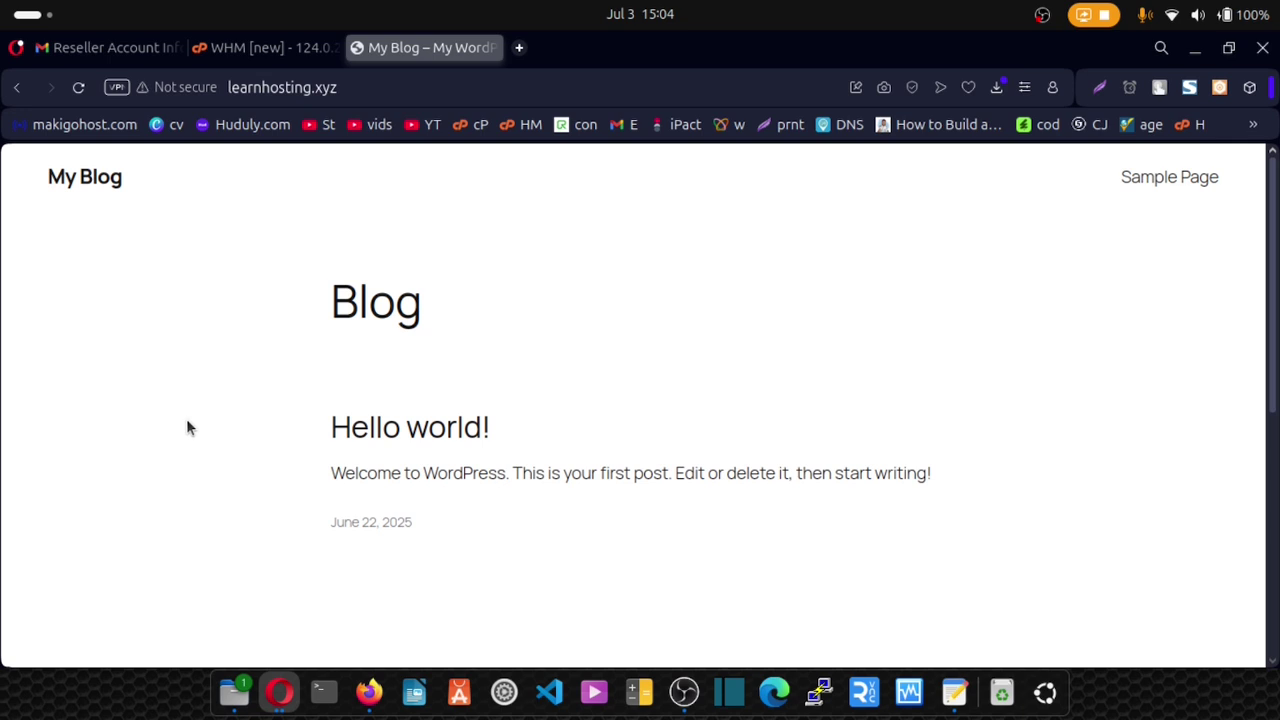
pyautogui.click(184, 86)
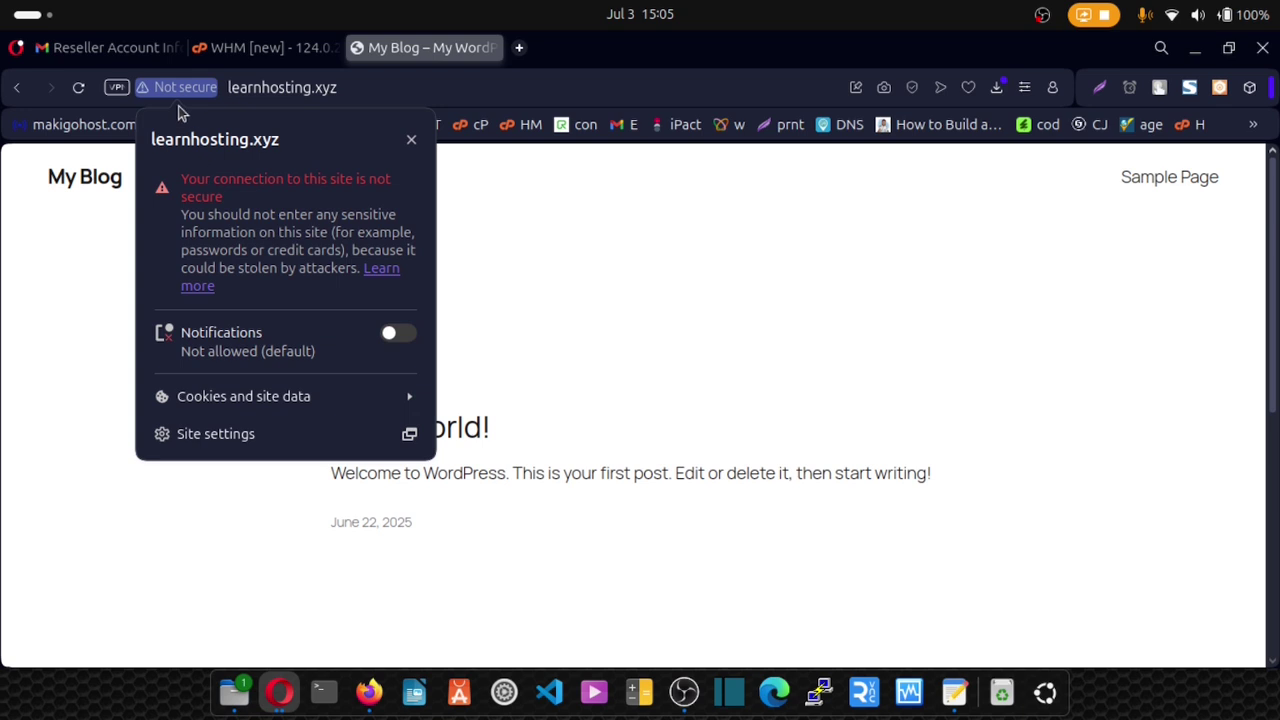
pyautogui.press('Escape')
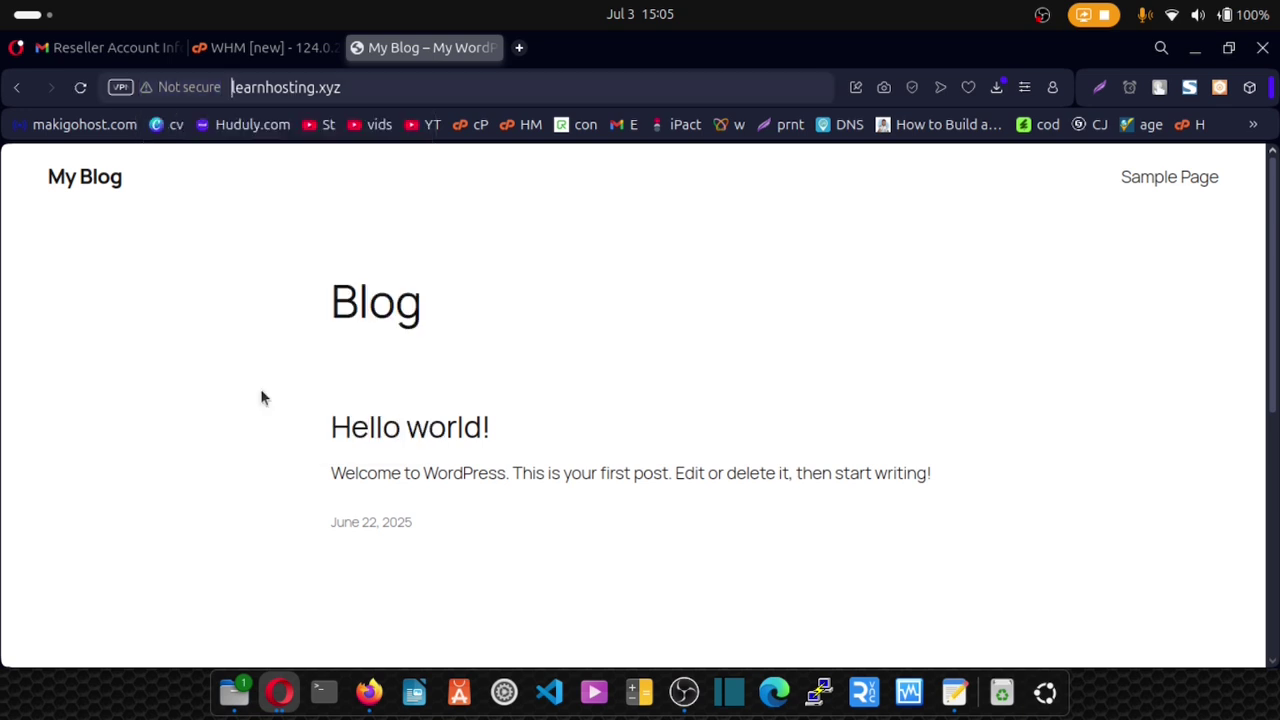
pyautogui.write('http')
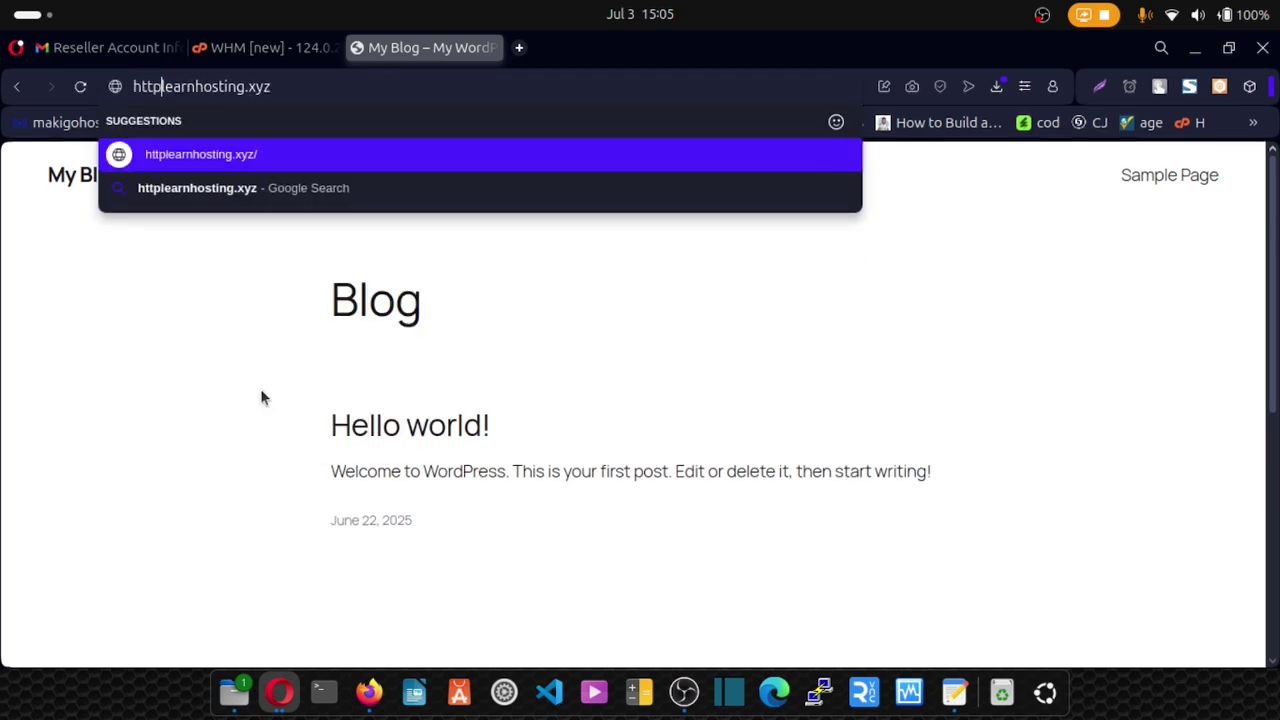
pyautogui.write('://')
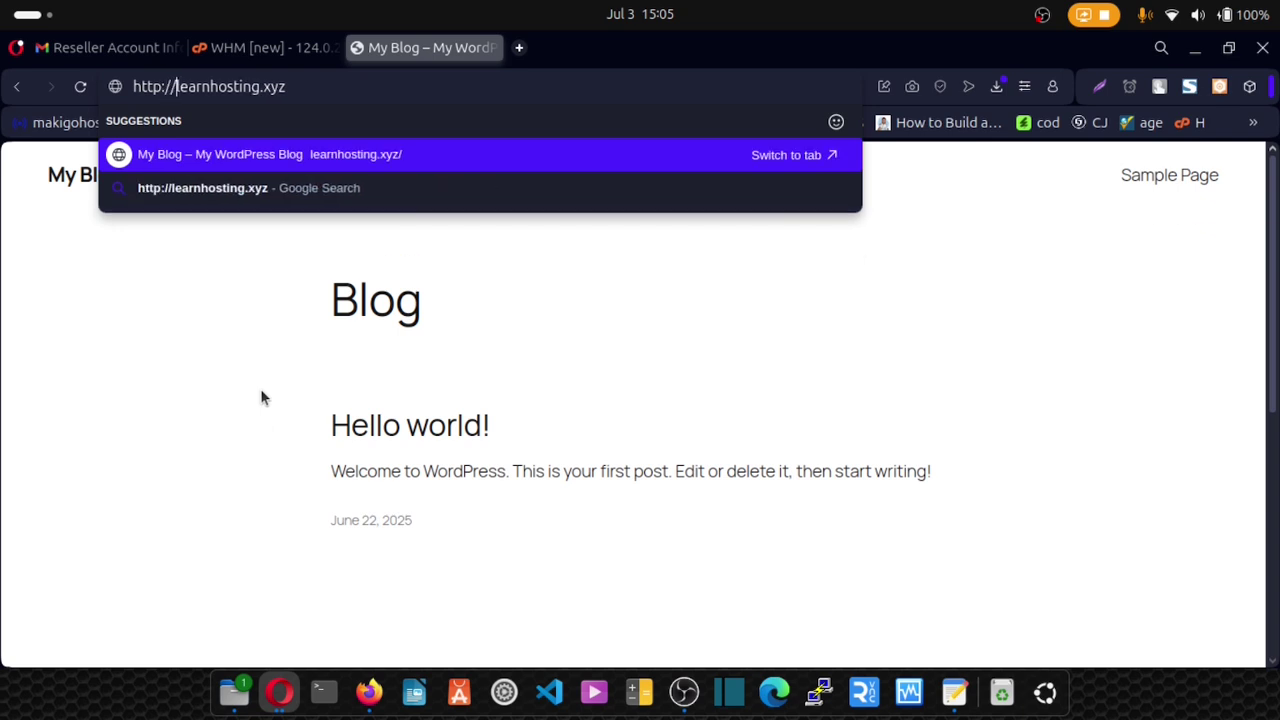
pyautogui.press('Return')
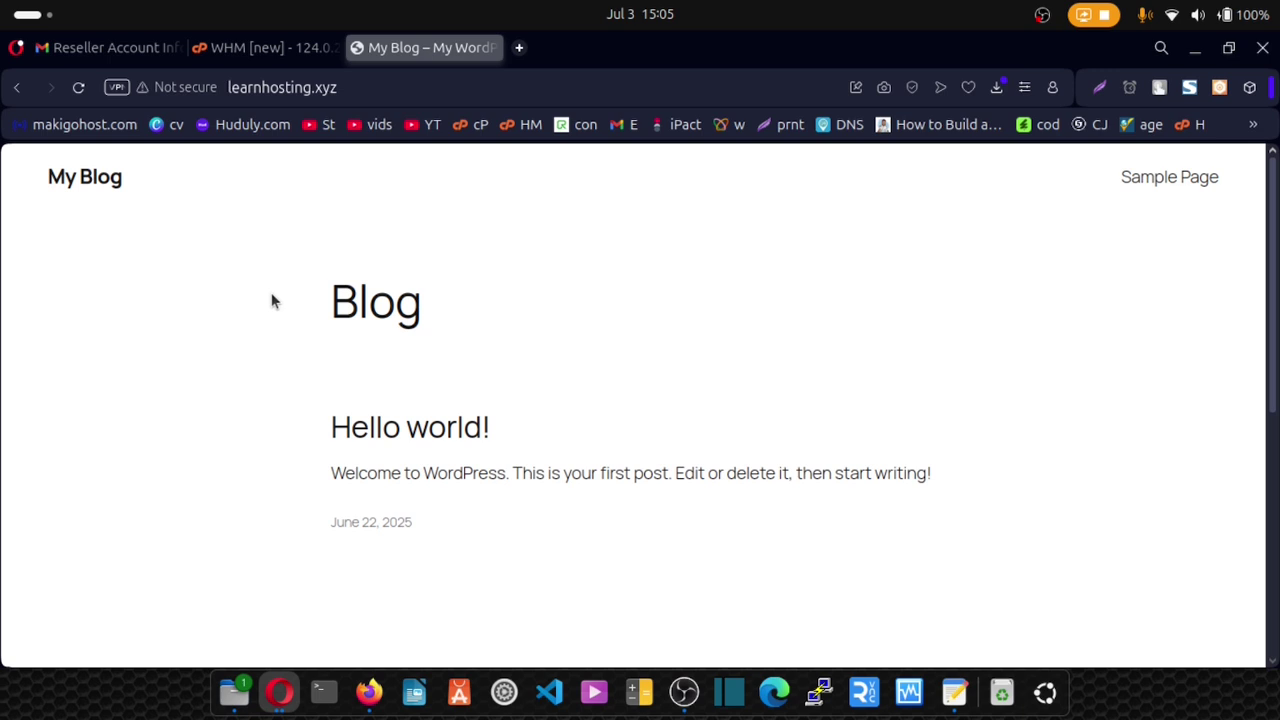
pyautogui.click(233, 89)
pyautogui.click(234, 91)
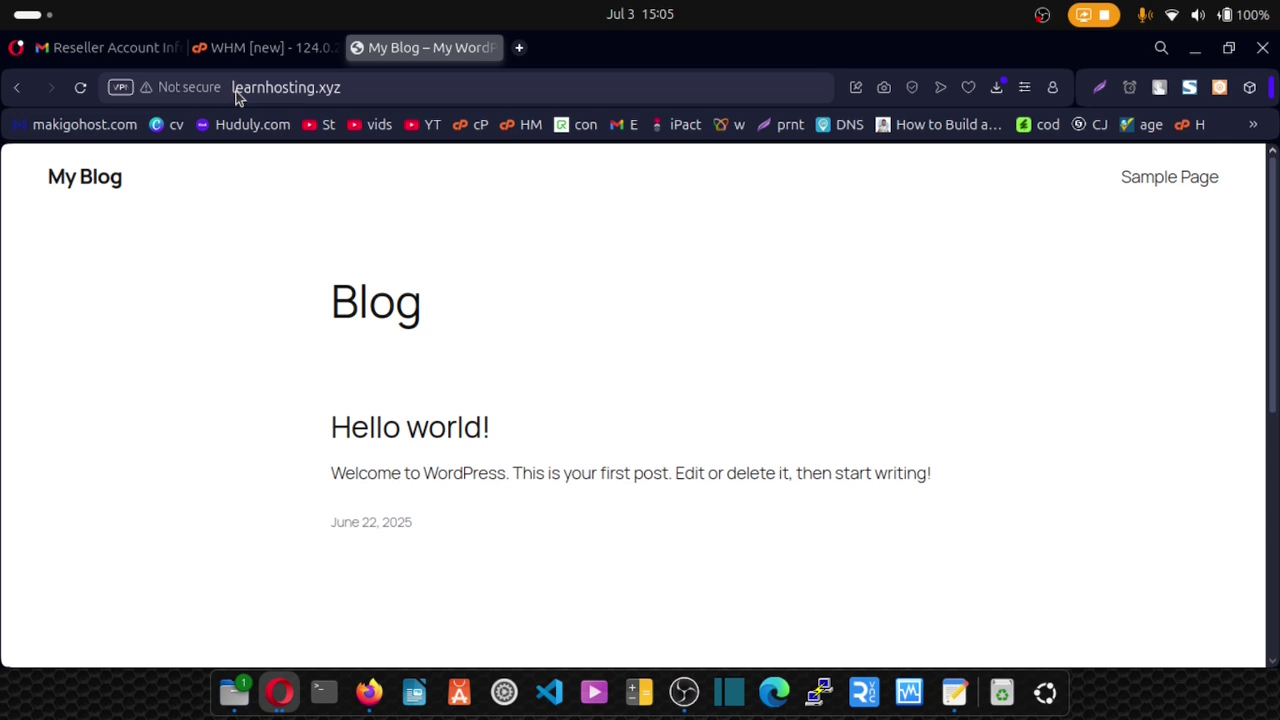
pyautogui.write('http')
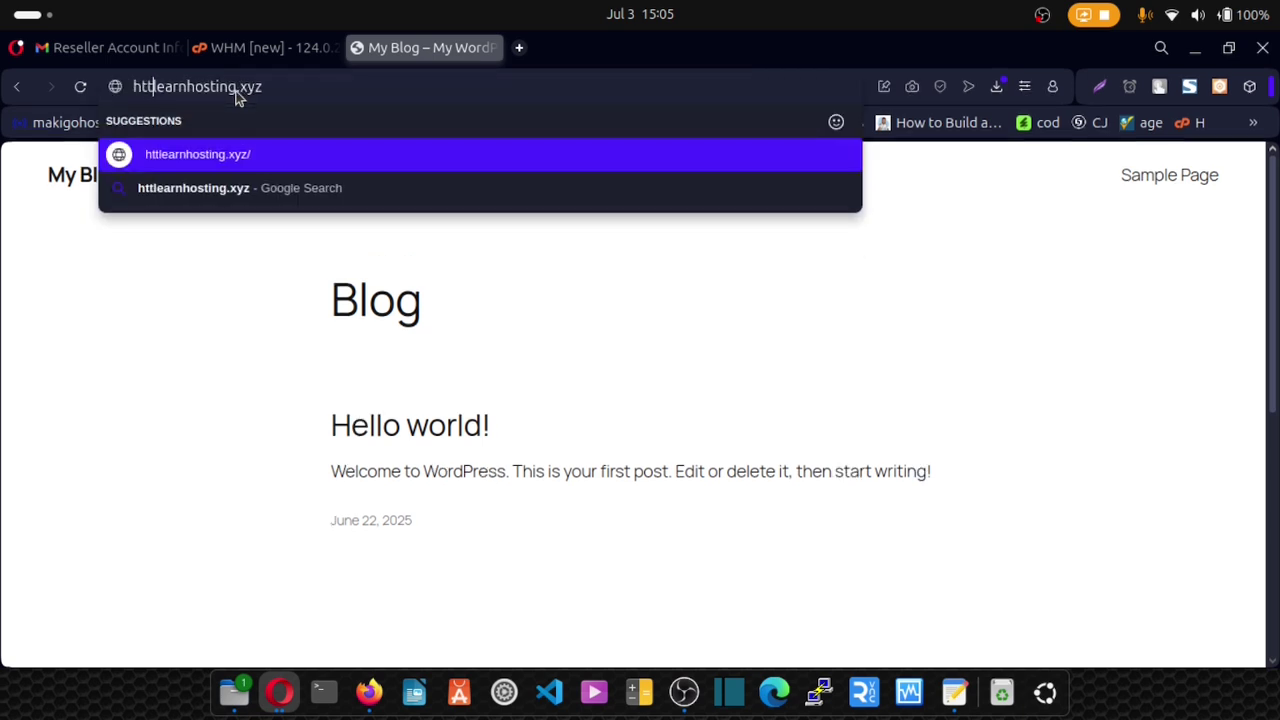
pyautogui.write('s://')
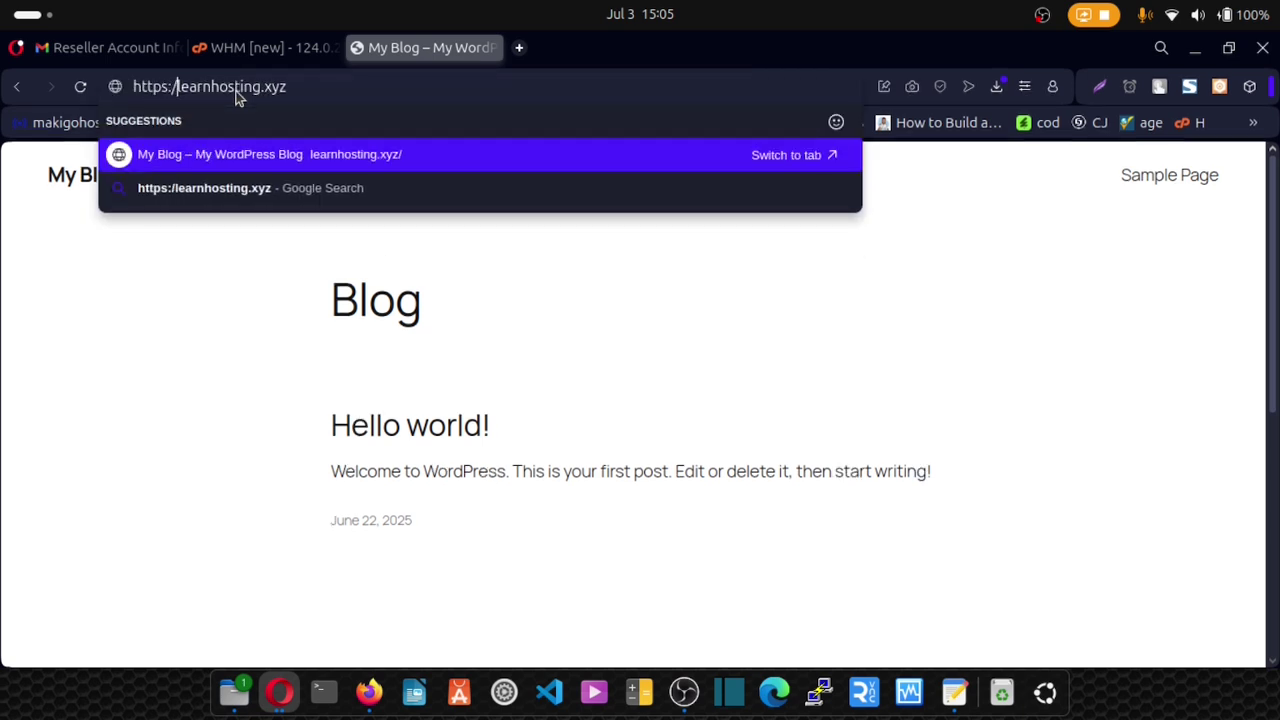
pyautogui.press('Return')
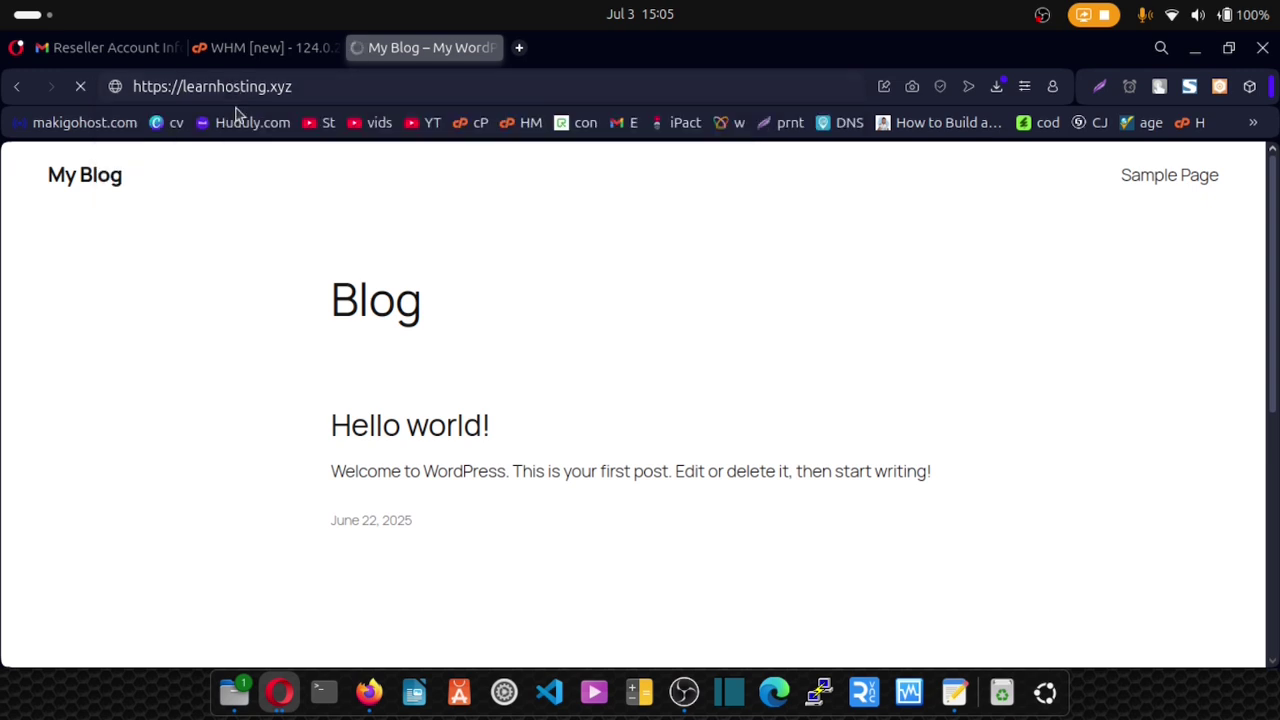
pyautogui.click(142, 87)
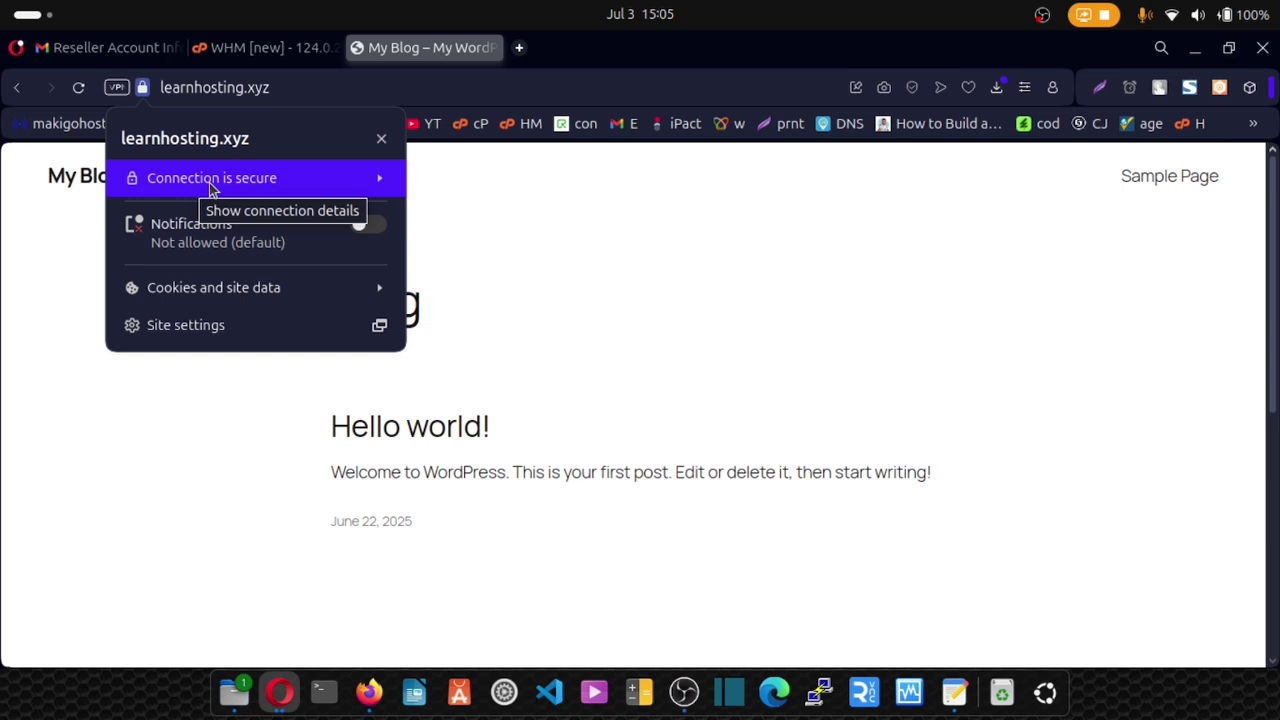
pyautogui.click(478, 246)
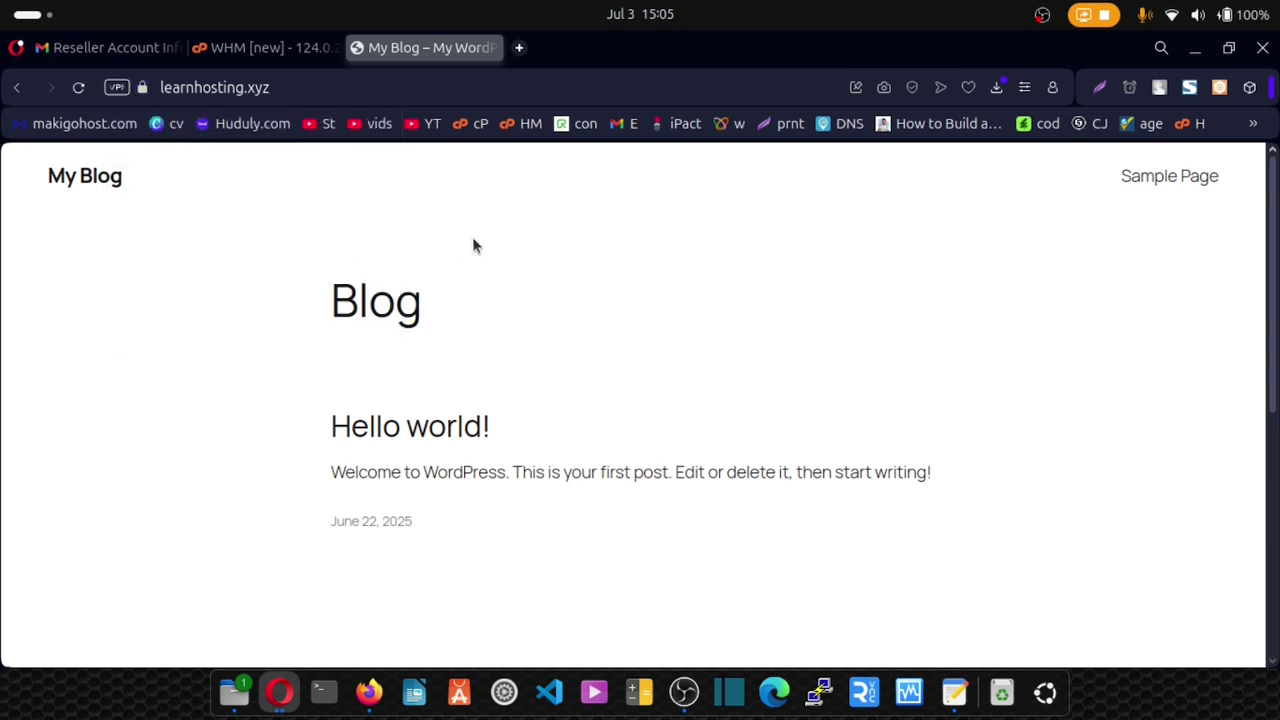
# Switch to WHM, list the hosting accounts and open cPanel for the learnhosting.xyz account.
pyautogui.click(276, 49)
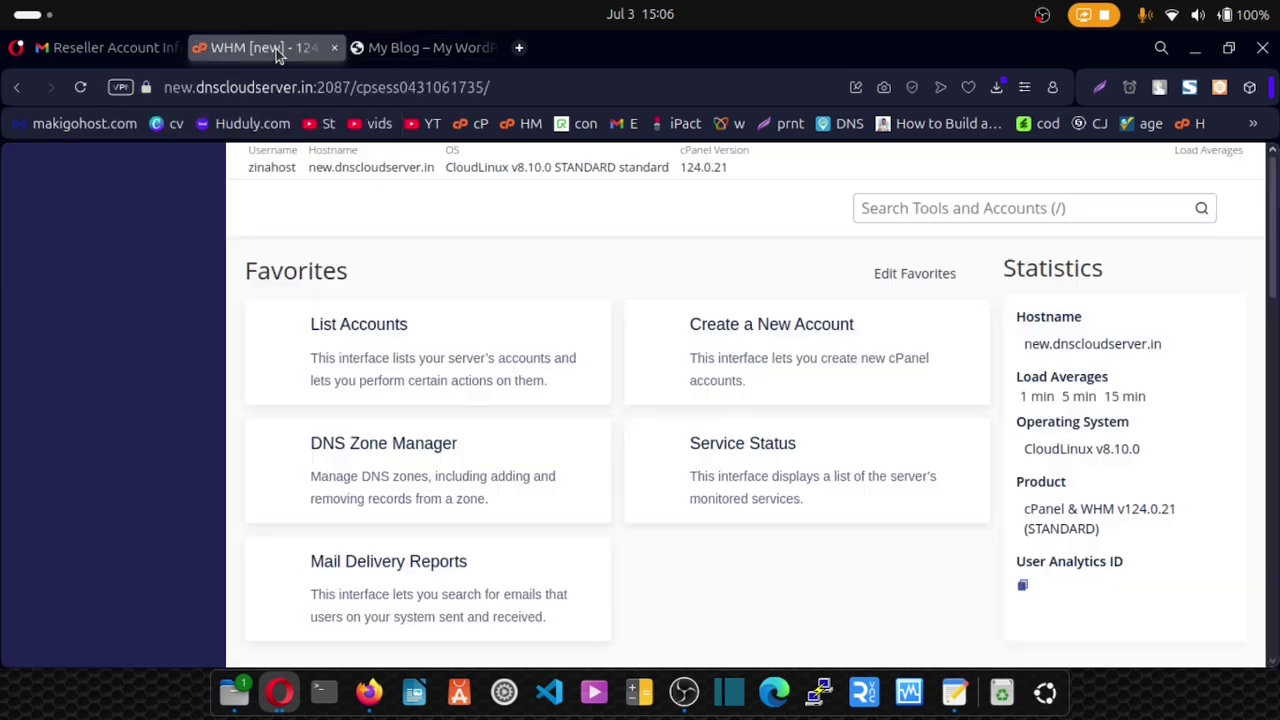
pyautogui.click(372, 335)
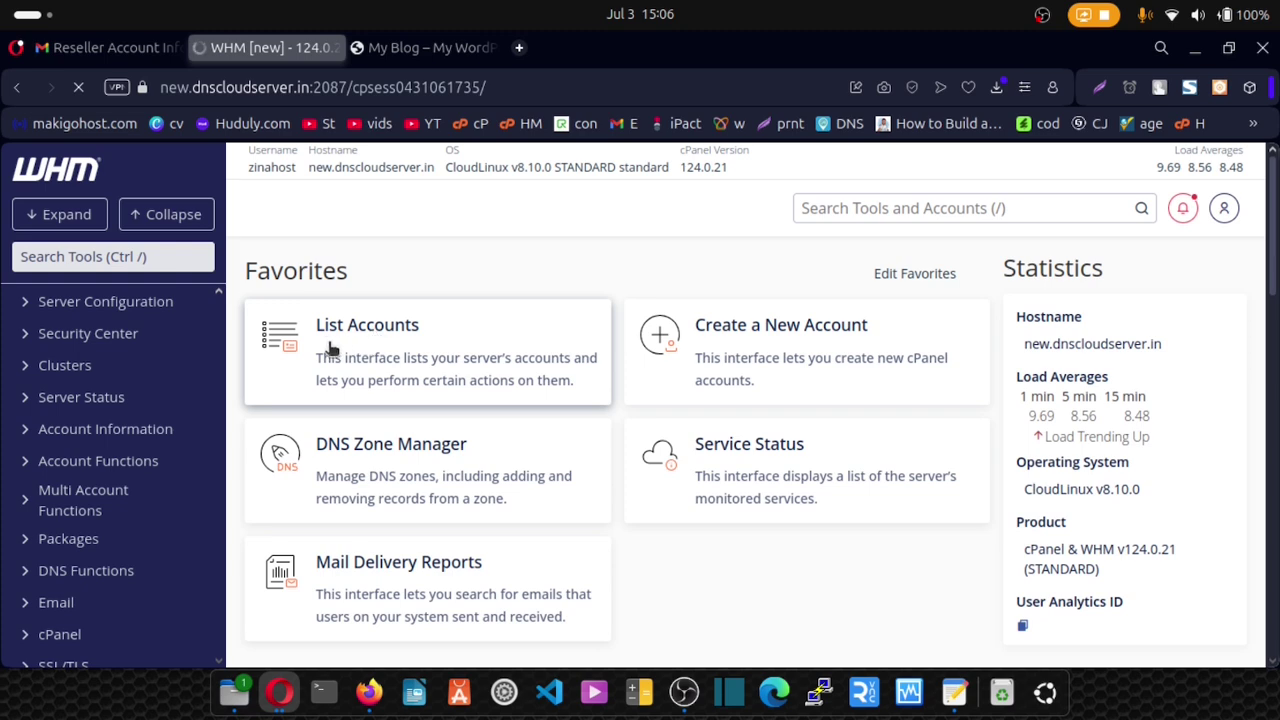
pyautogui.scroll(-3, 383, 340)
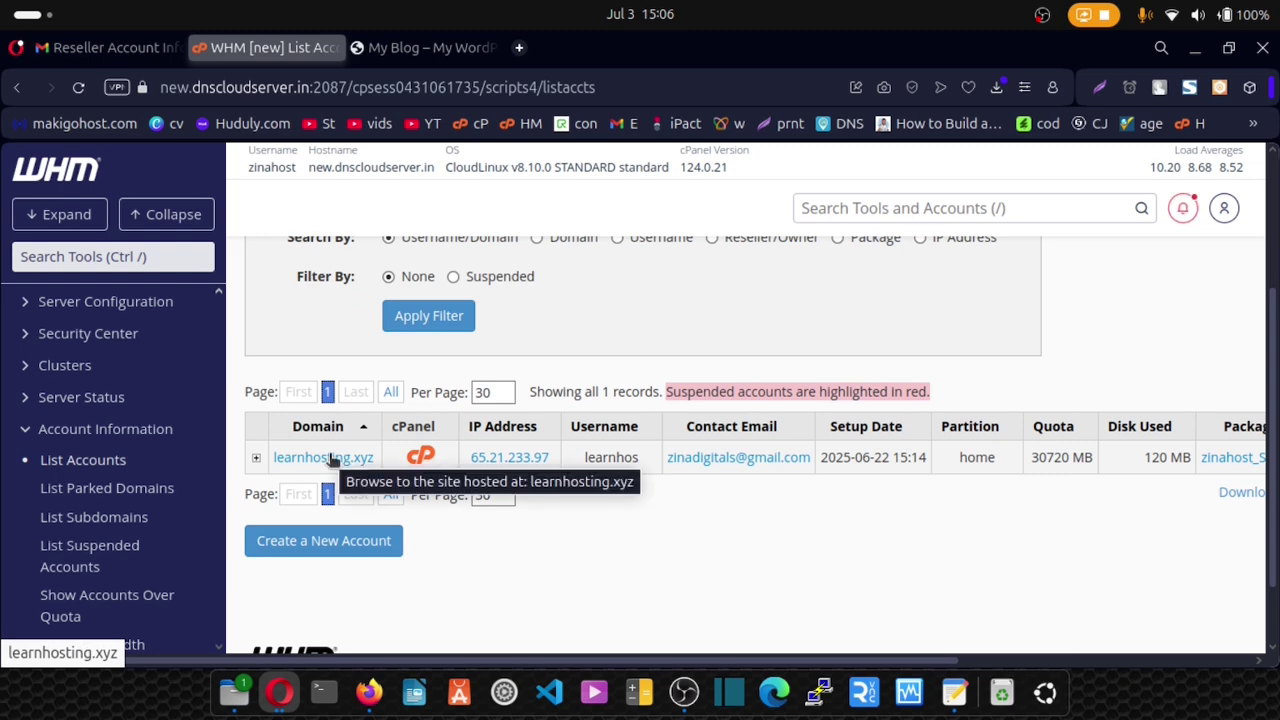
pyautogui.click(421, 456)
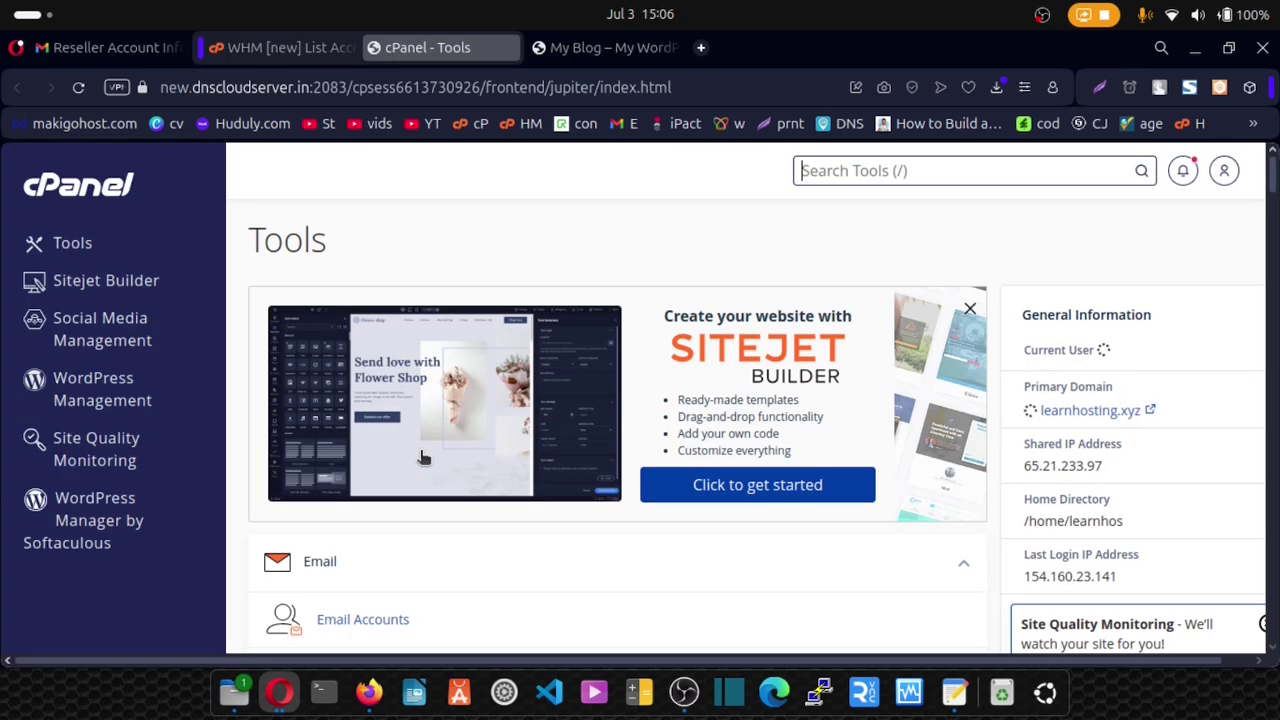
# Open cPanel's File Manager and browse the files in the public_html folder.
pyautogui.scroll(-3, 420, 457)
pyautogui.scroll(-8, 420, 457)
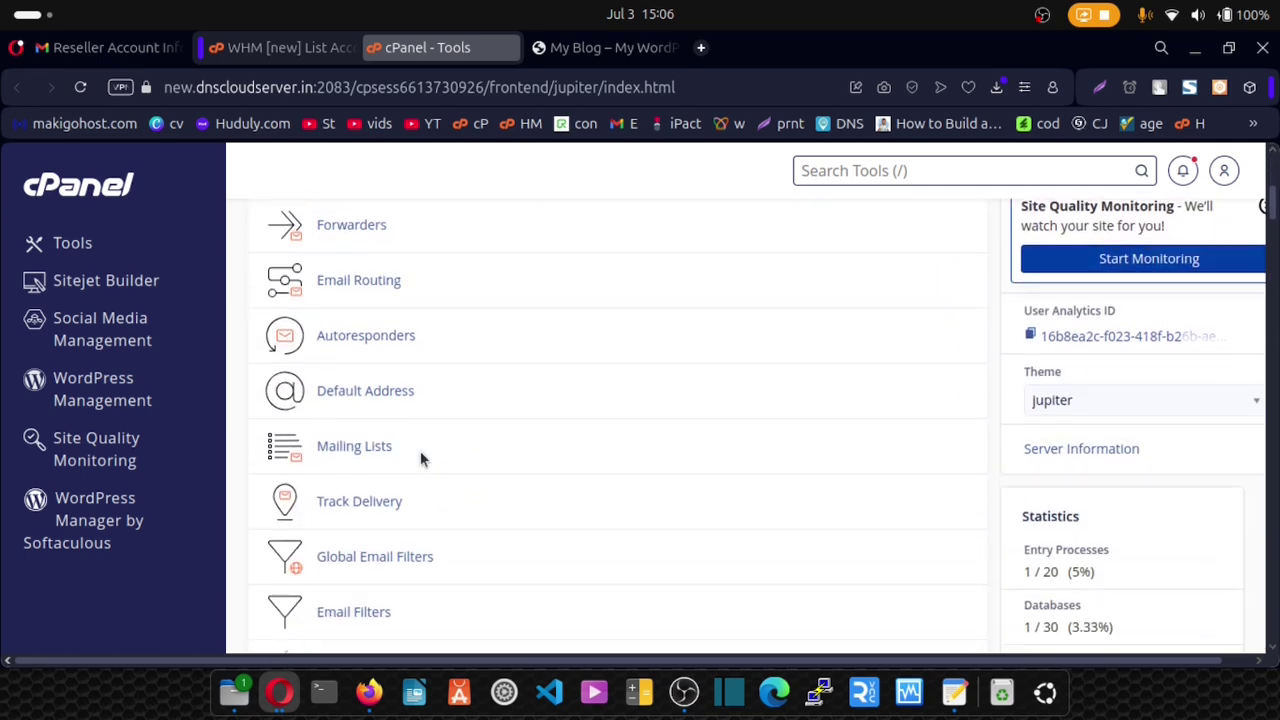
pyautogui.scroll(-10, 393, 463)
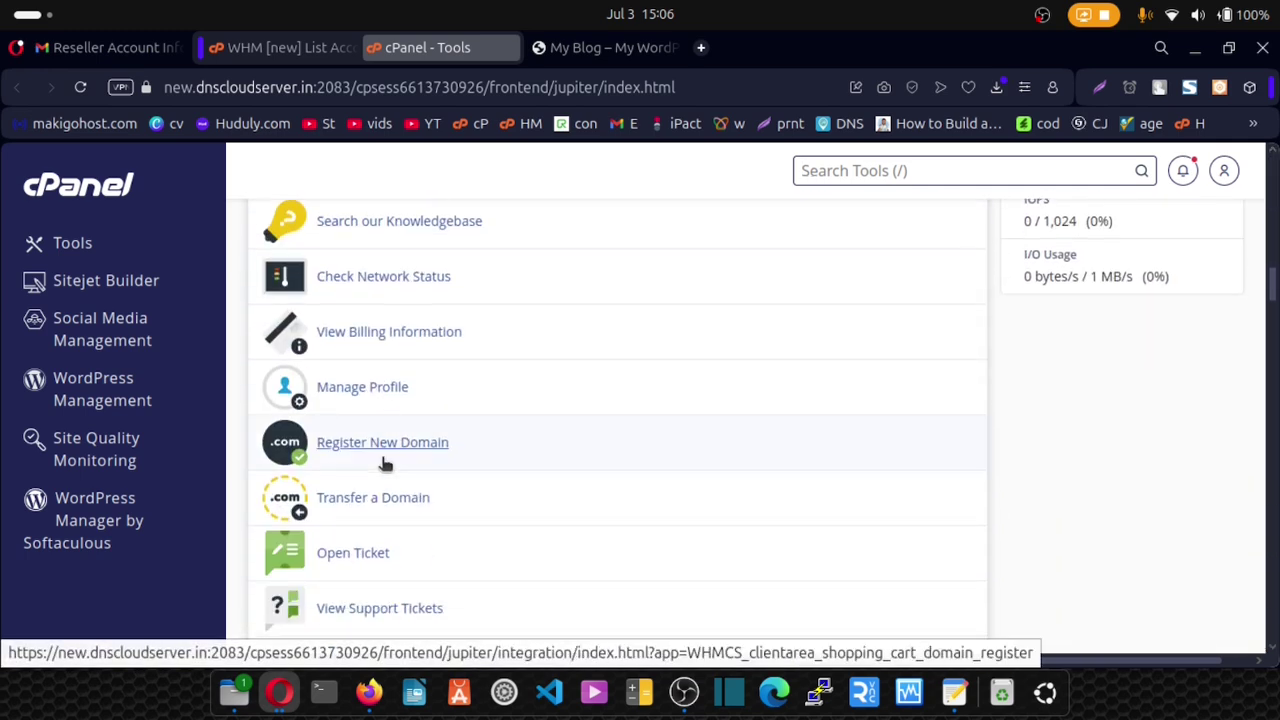
pyautogui.click(373, 345)
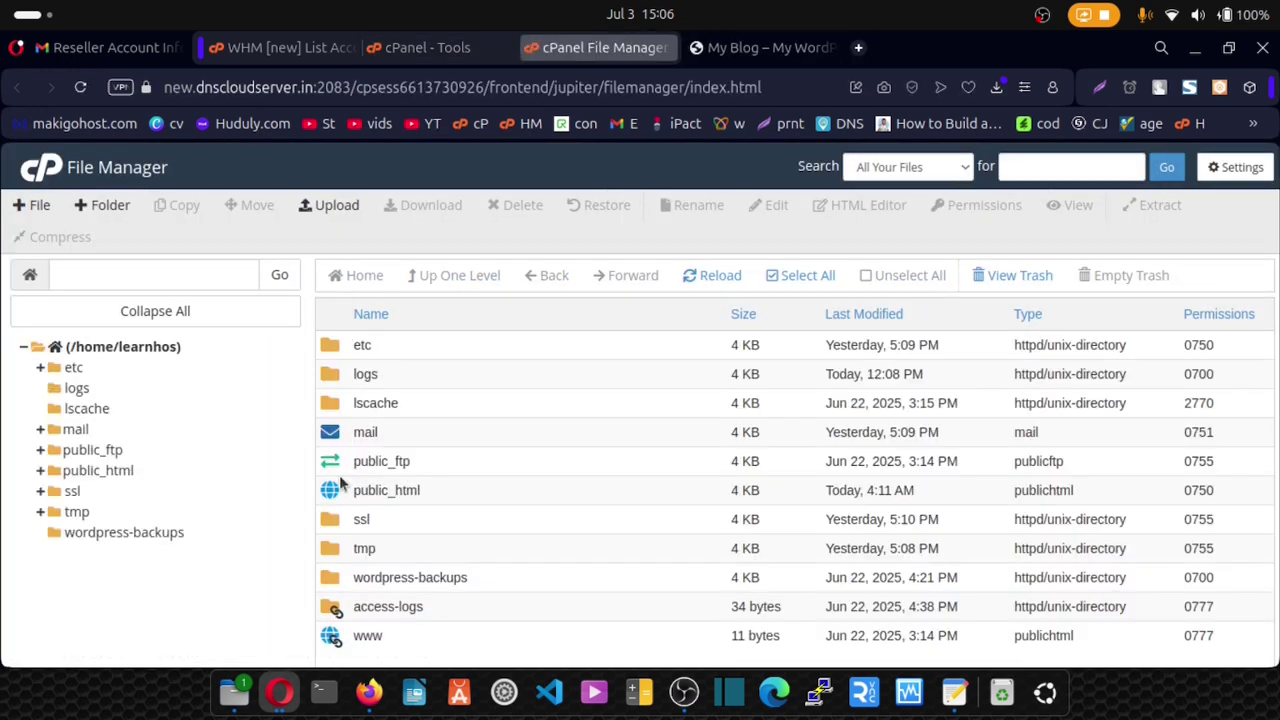
pyautogui.doubleClick(332, 490)
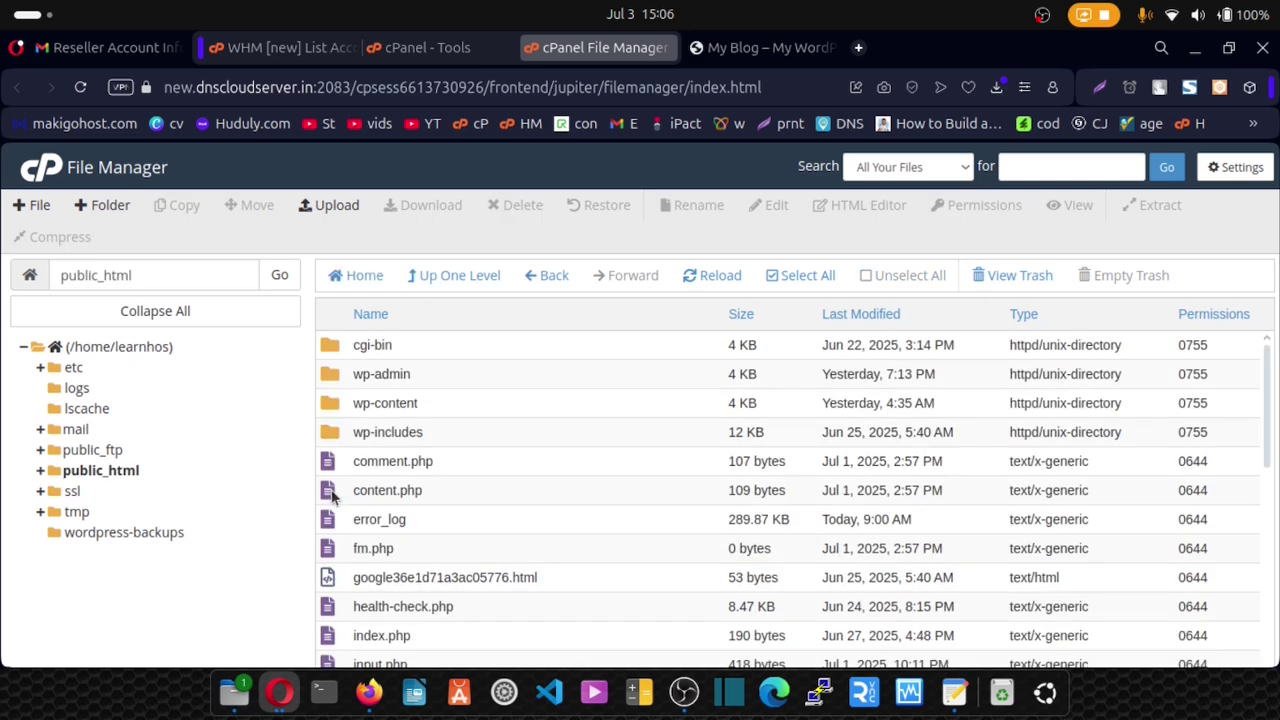
pyautogui.scroll(-5, 340, 490)
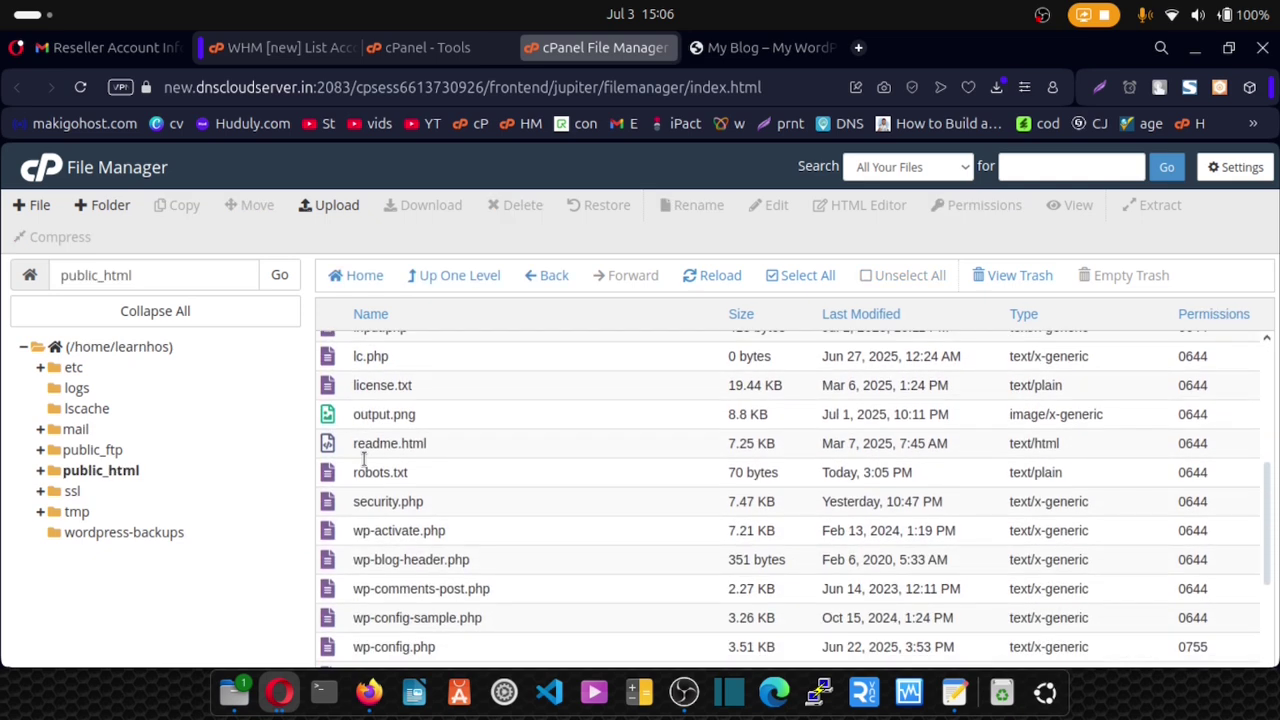
pyautogui.scroll(5, 364, 460)
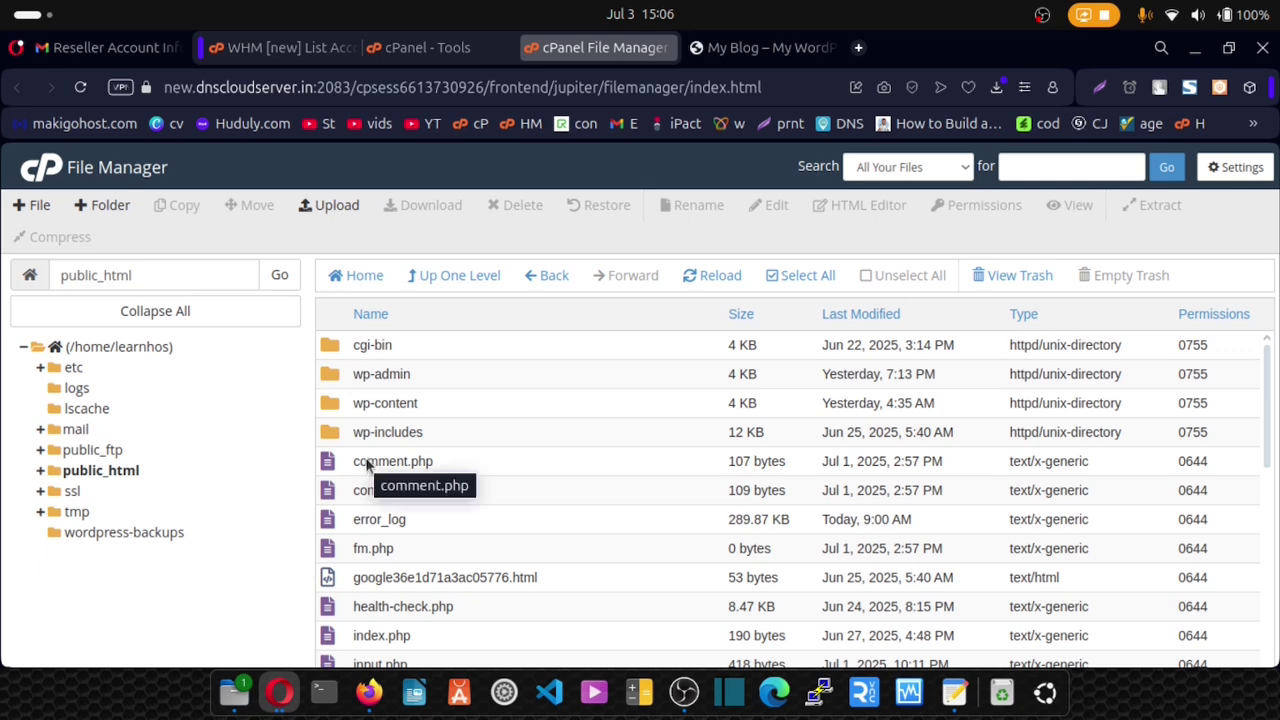
# Enable showing hidden files (dotfiles) in the File Manager preferences and select the .htaccess file in public_html.
pyautogui.click(1262, 170)
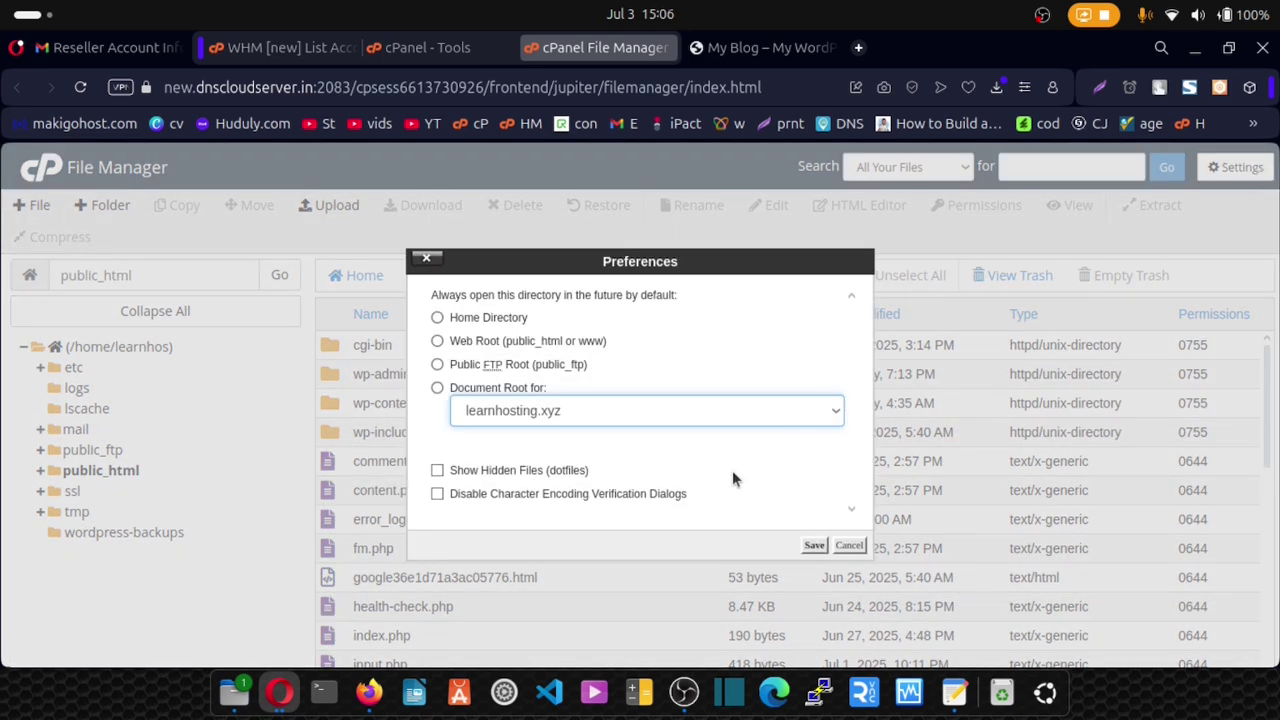
pyautogui.click(510, 475)
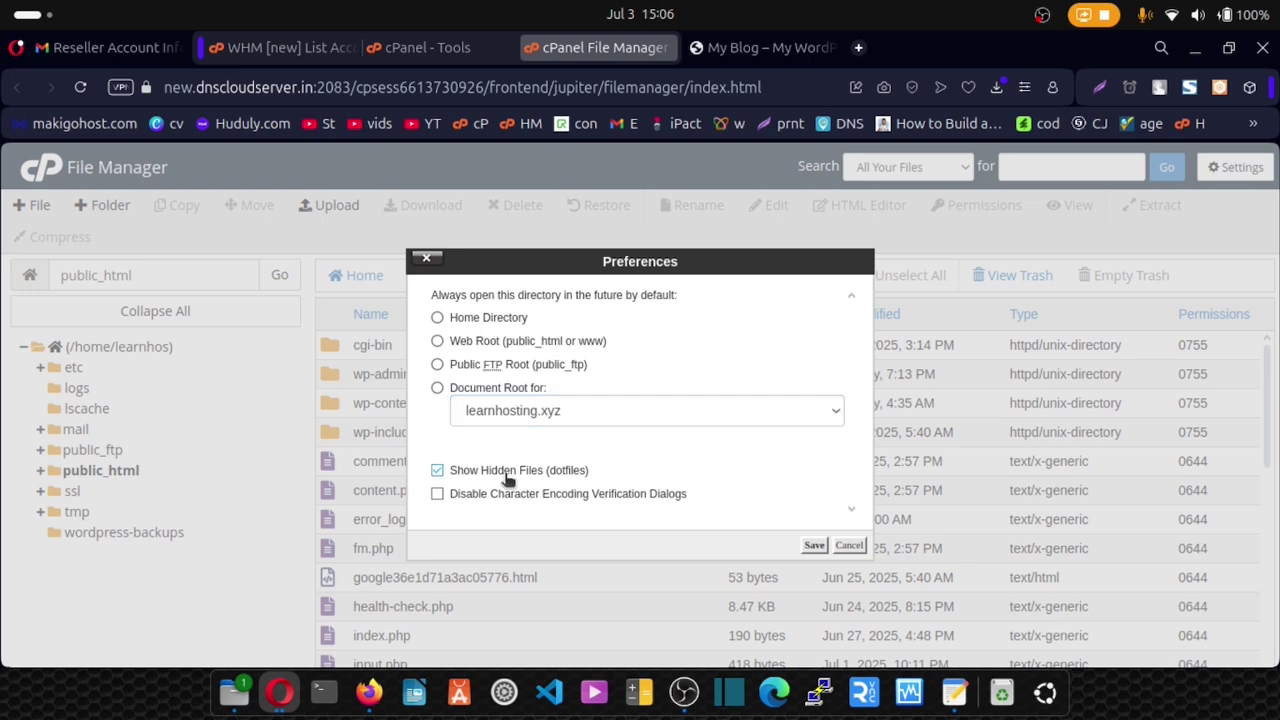
pyautogui.click(813, 545)
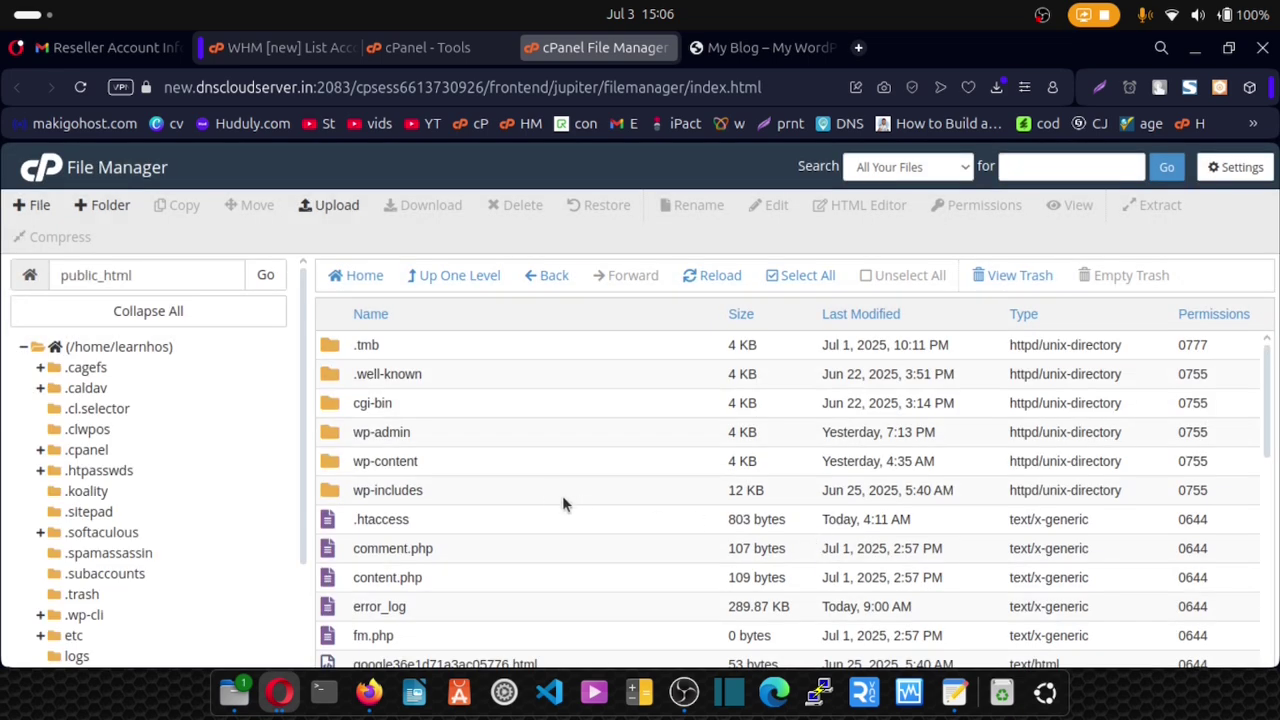
pyautogui.click(344, 528)
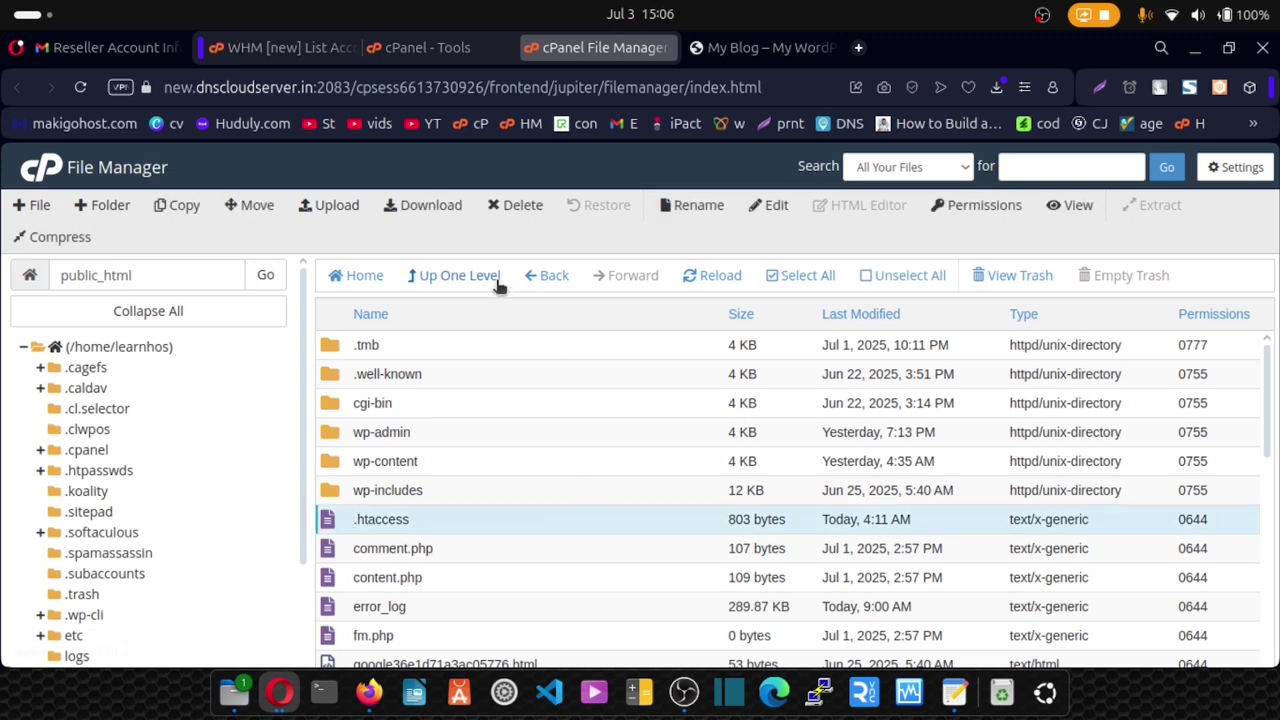
pyautogui.click(40, 206)
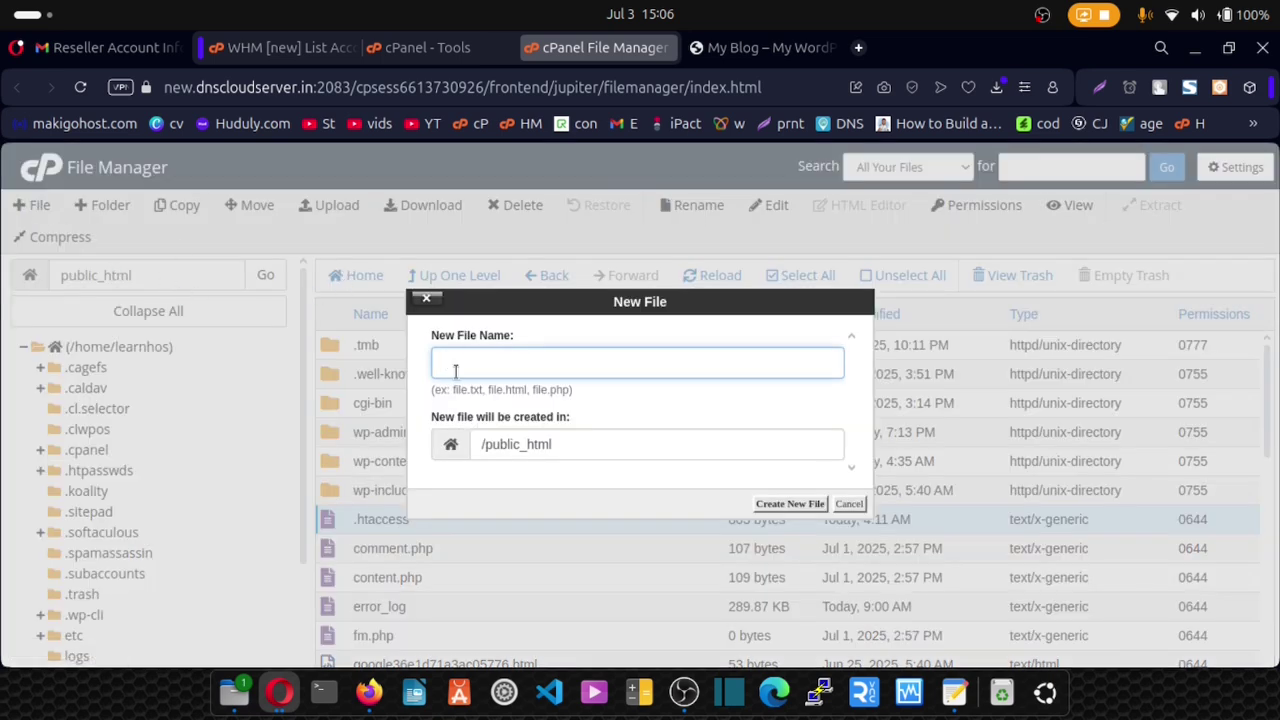
pyautogui.write('.h')
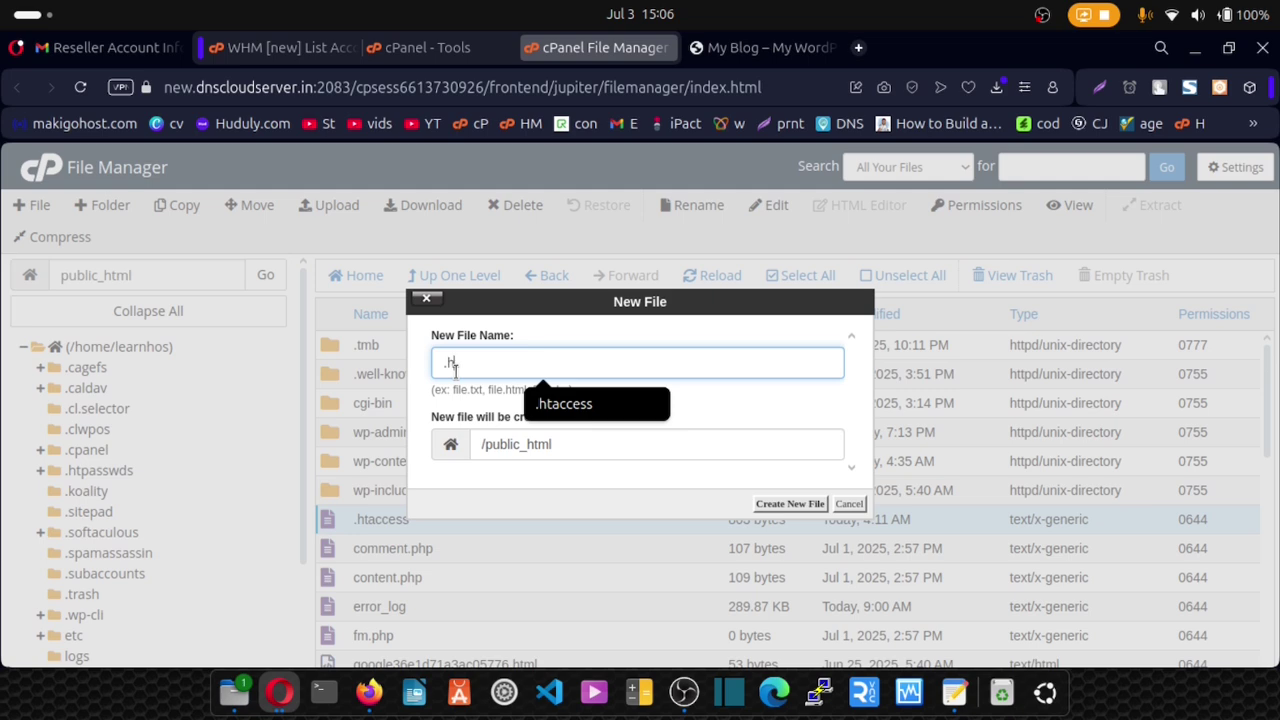
pyautogui.click(565, 404)
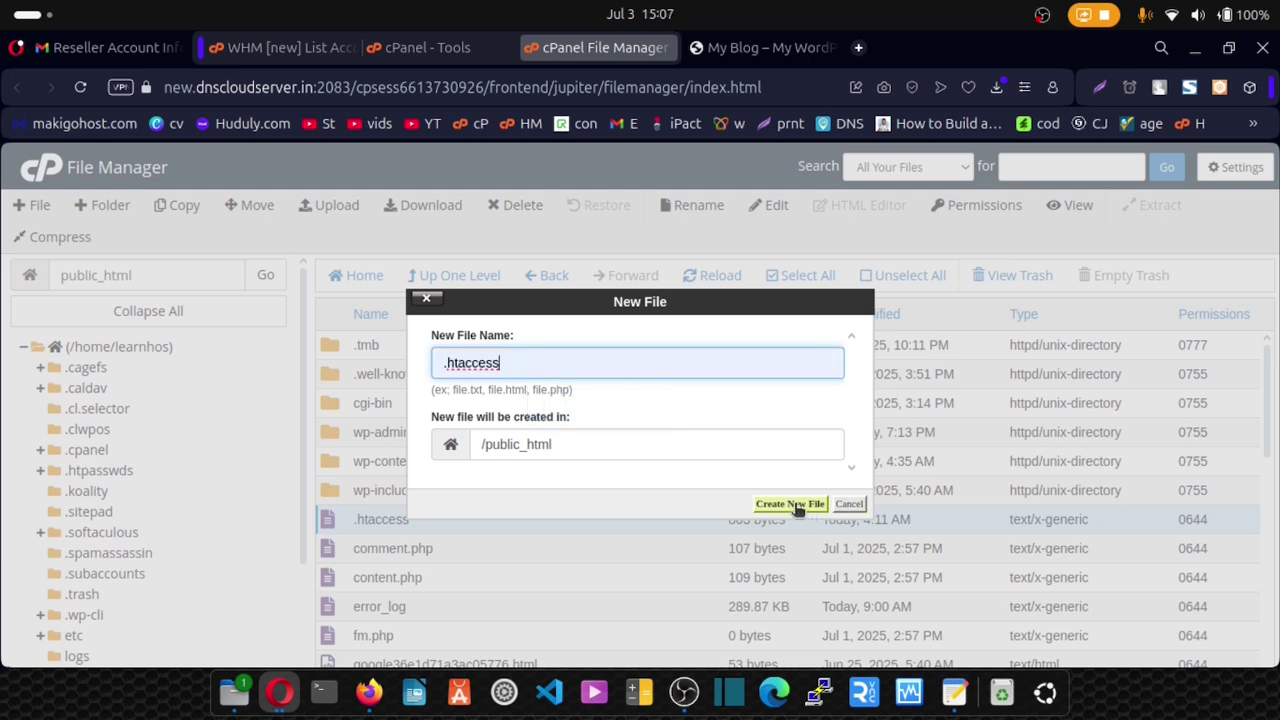
pyautogui.click(849, 503)
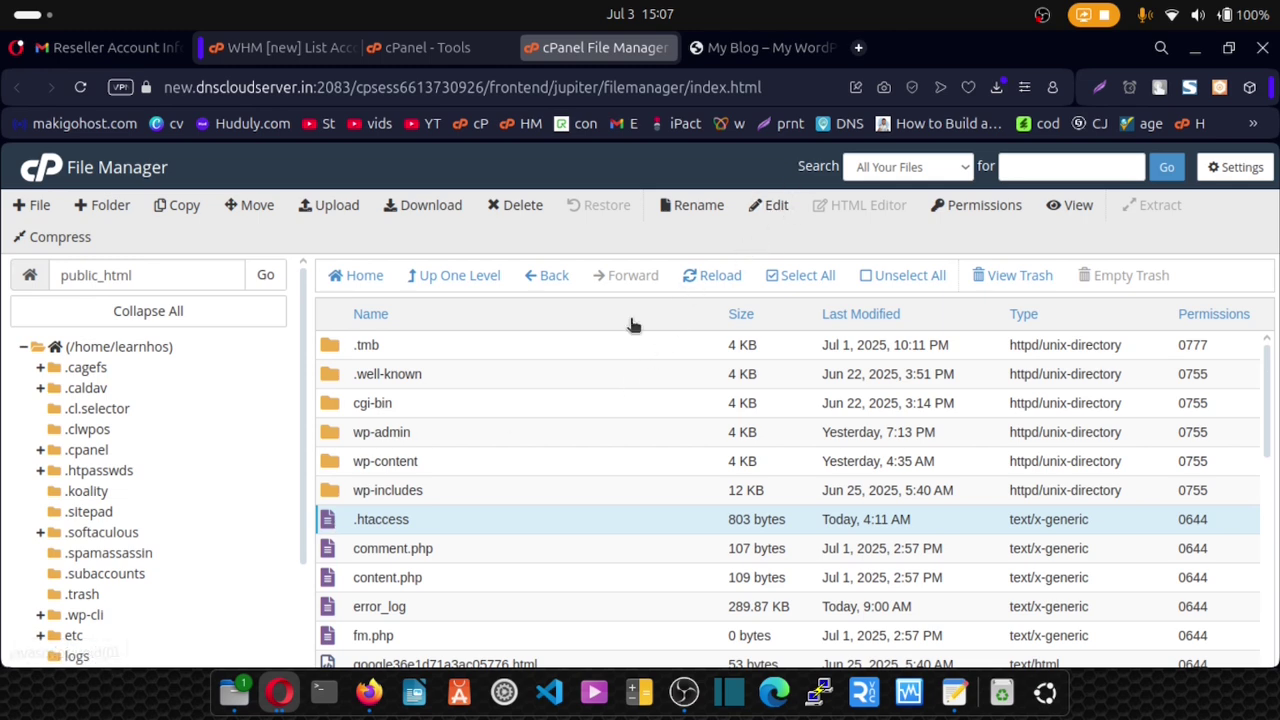
# Open the selected .htaccess file for editing and insert five blank lines above the WordPress block, leaving the cursor on line 1.
pyautogui.click(759, 212)
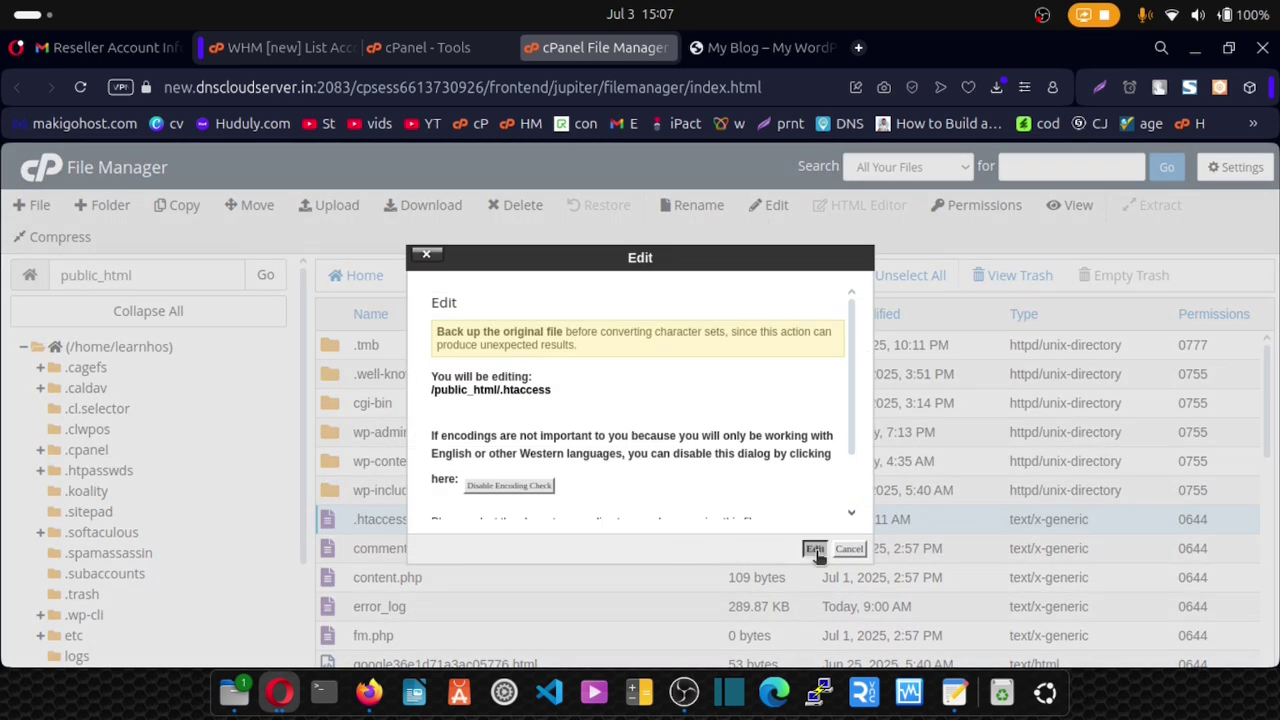
pyautogui.click(815, 550)
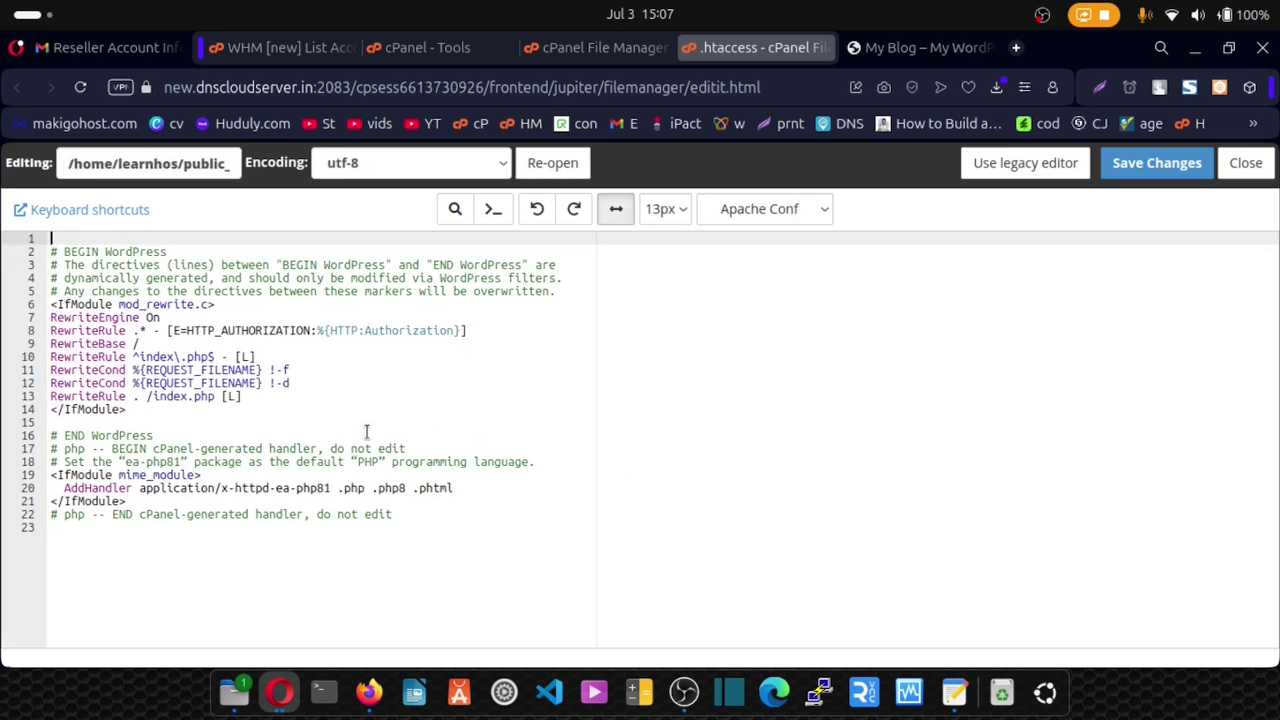
pyautogui.press('Return')
pyautogui.press('Return')
pyautogui.press('Return')
pyautogui.press('Return')
pyautogui.press('Return')
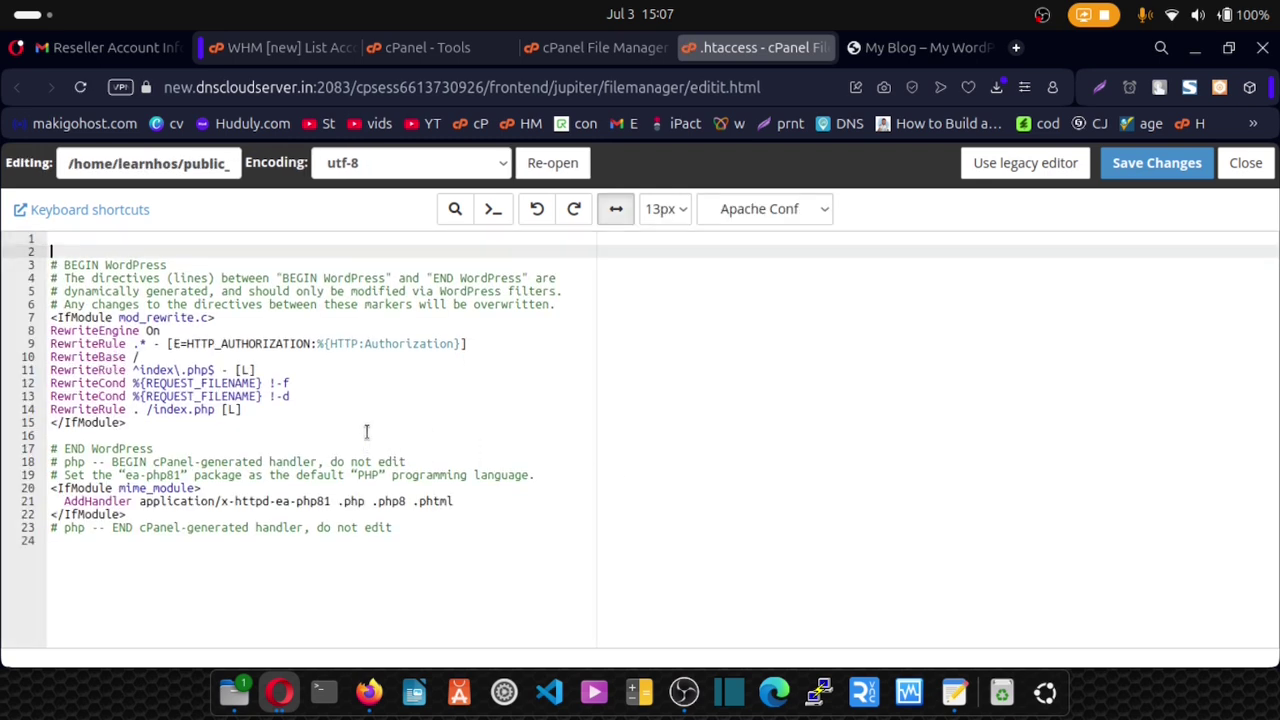
pyautogui.press('Up')
pyautogui.press('Up')
pyautogui.press('Up')
pyautogui.press('Up')
pyautogui.press('Up')
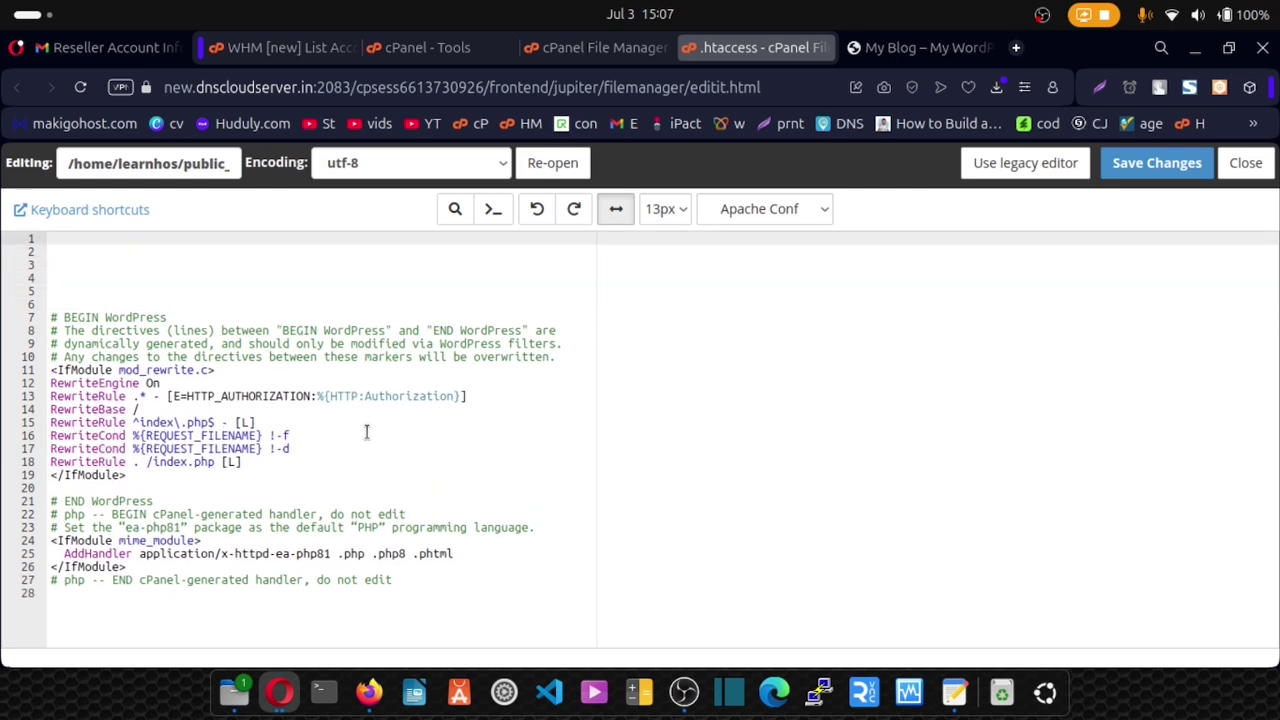
pyautogui.write('# This redirects http to https forcefully. Do not remove RewriteEngine On RewriteCond %{SERVER_PORT} 80 RewriteRule ^(.*)$ https://site.com/$1 [R=301,L,NE] Header always set Content-Security-Policy "upgrade-insecure-requests;"')
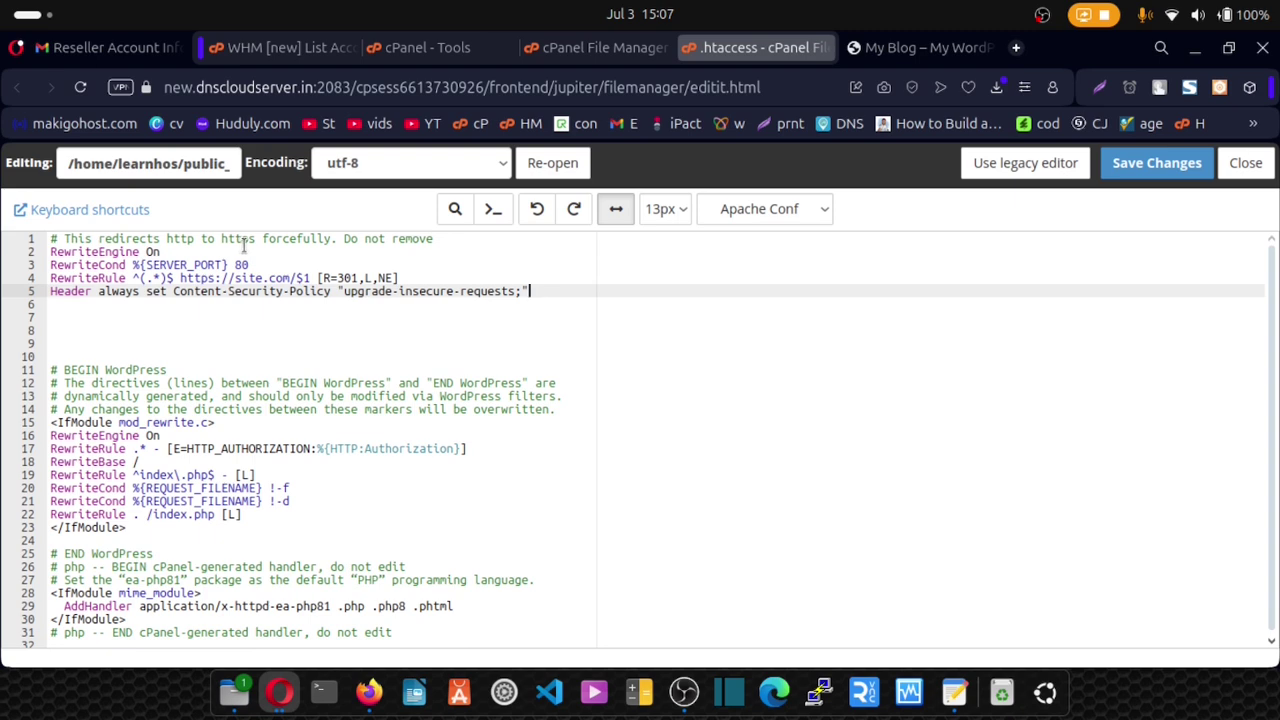
pyautogui.moveTo(295, 278); pyautogui.dragTo(232, 279)
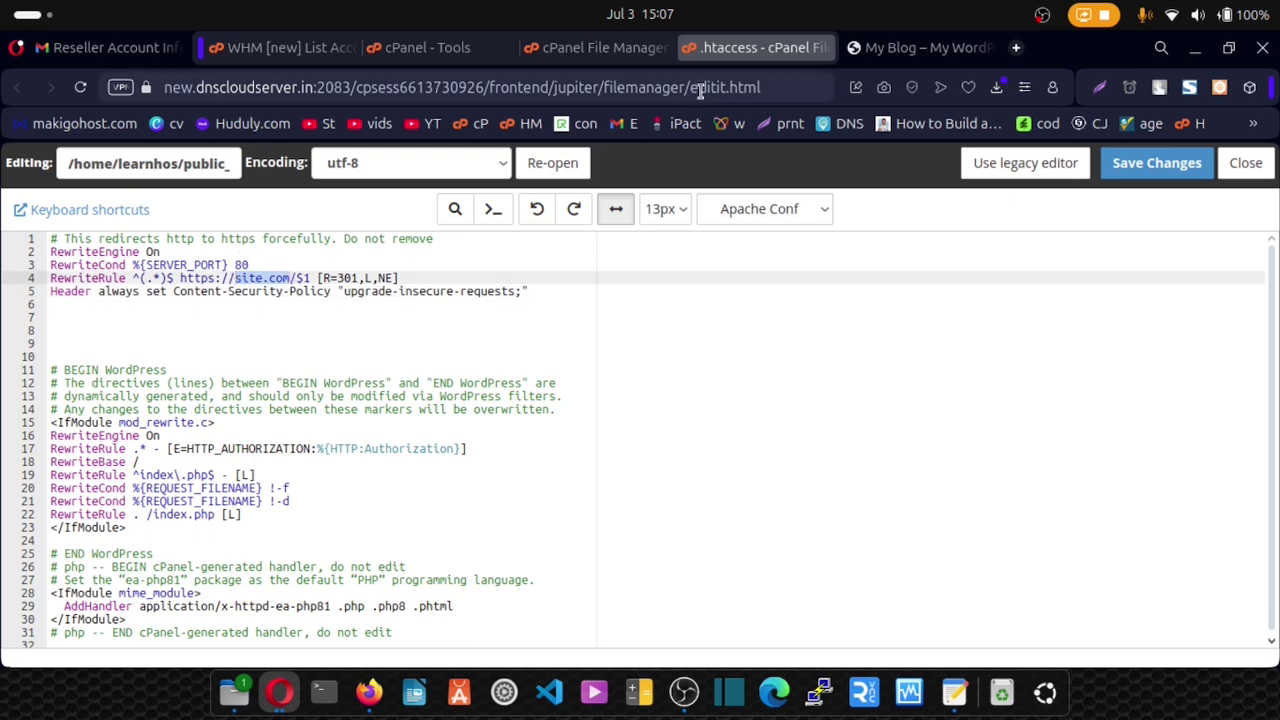
pyautogui.click(920, 47)
pyautogui.click(280, 88)
pyautogui.hotkey('ctrl', 'c')
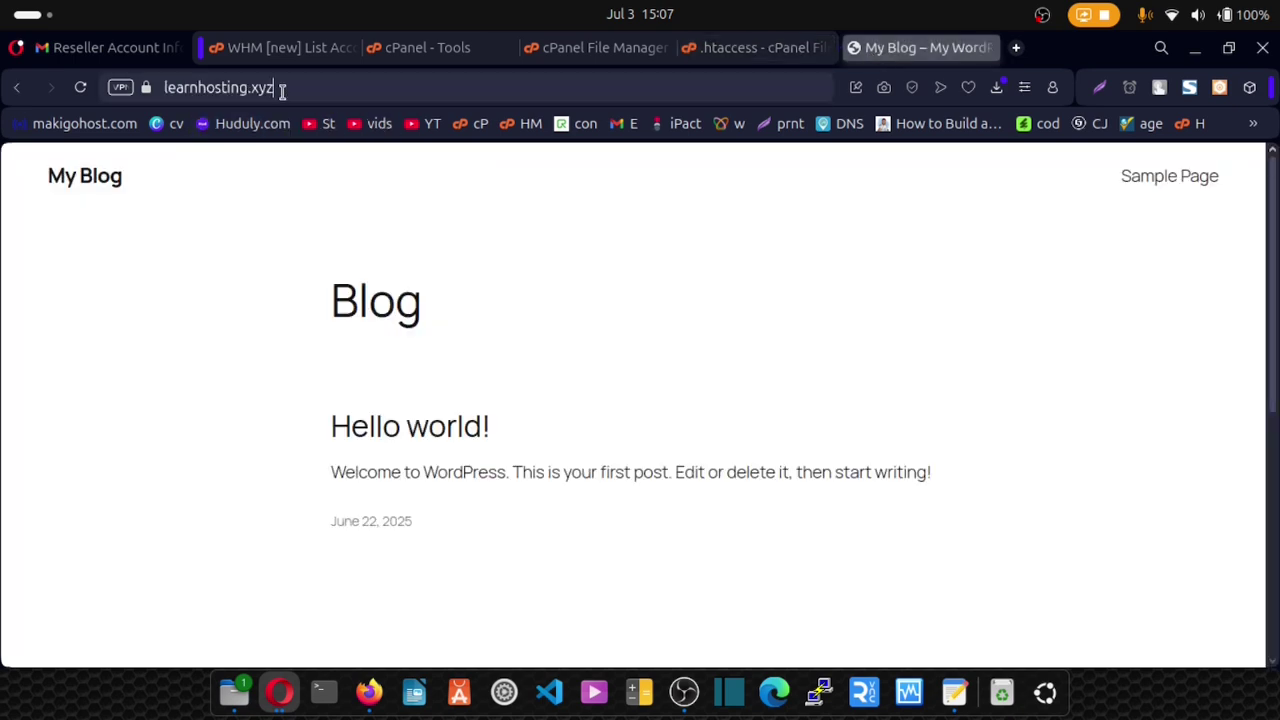
pyautogui.rightClick(194, 90)
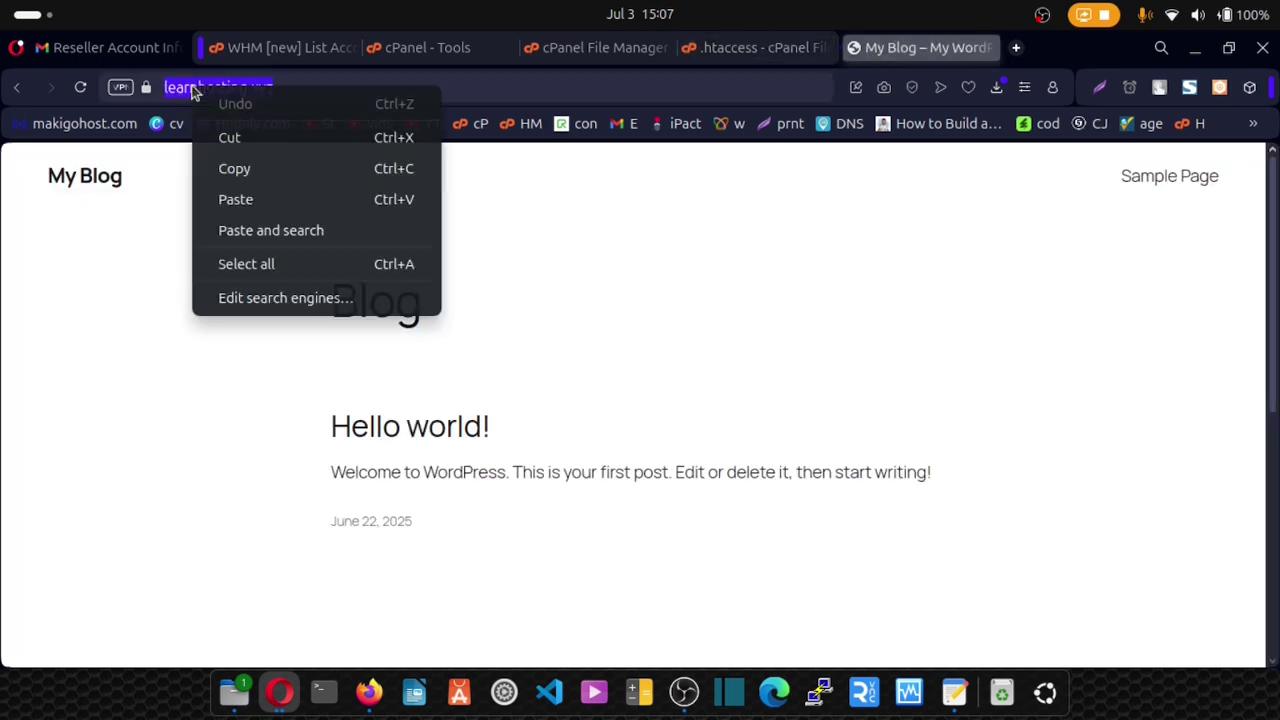
pyautogui.click(243, 169)
pyautogui.click(710, 55)
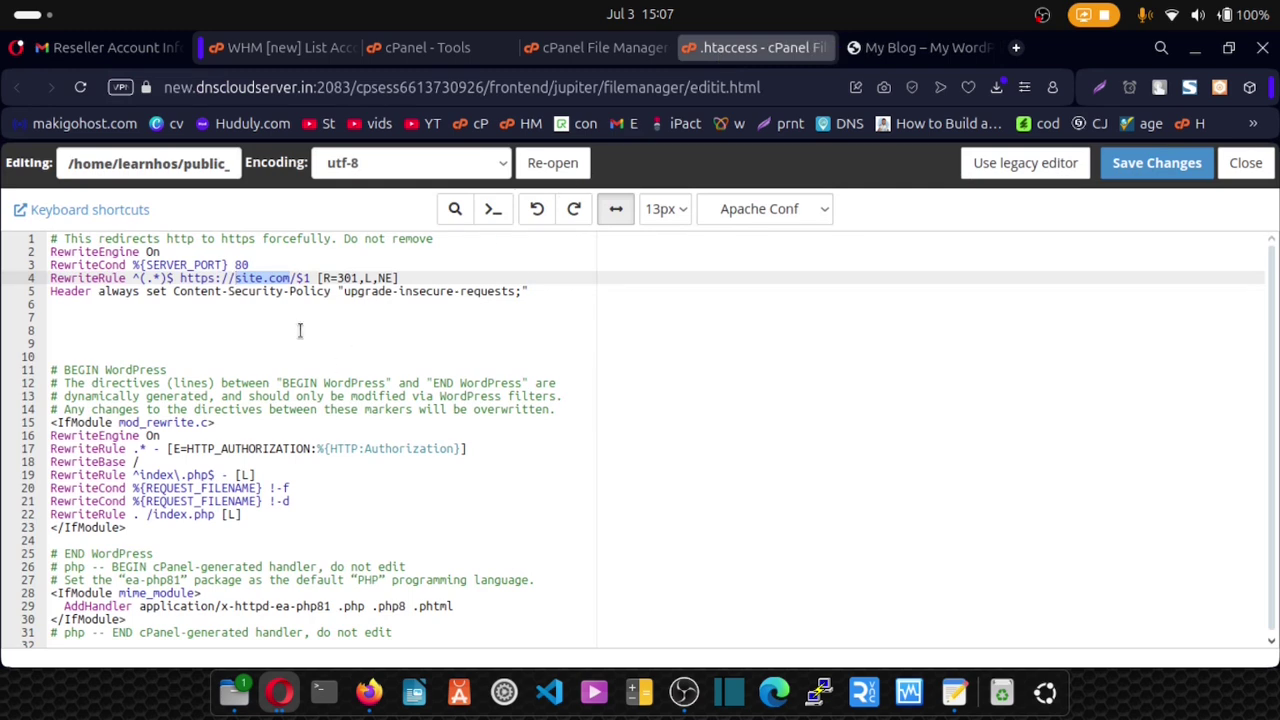
pyautogui.hotkey('ctrl', 'v')
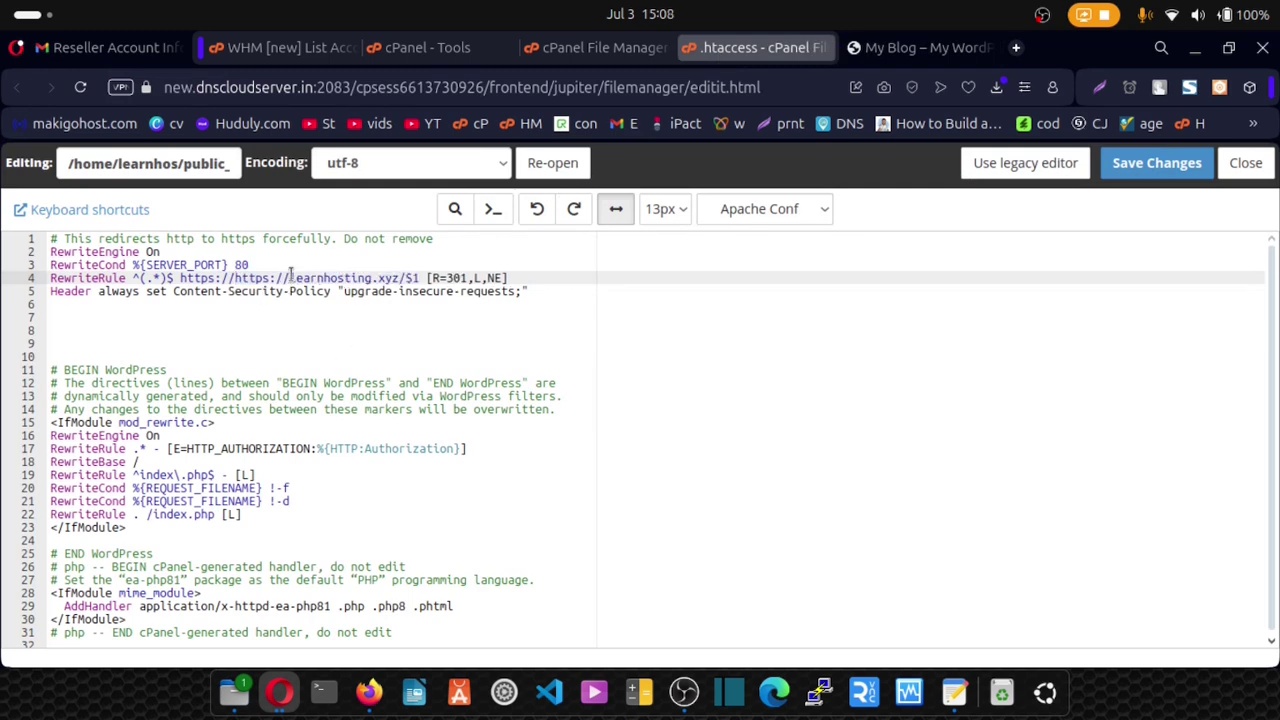
pyautogui.moveTo(290, 278); pyautogui.dragTo(236, 281)
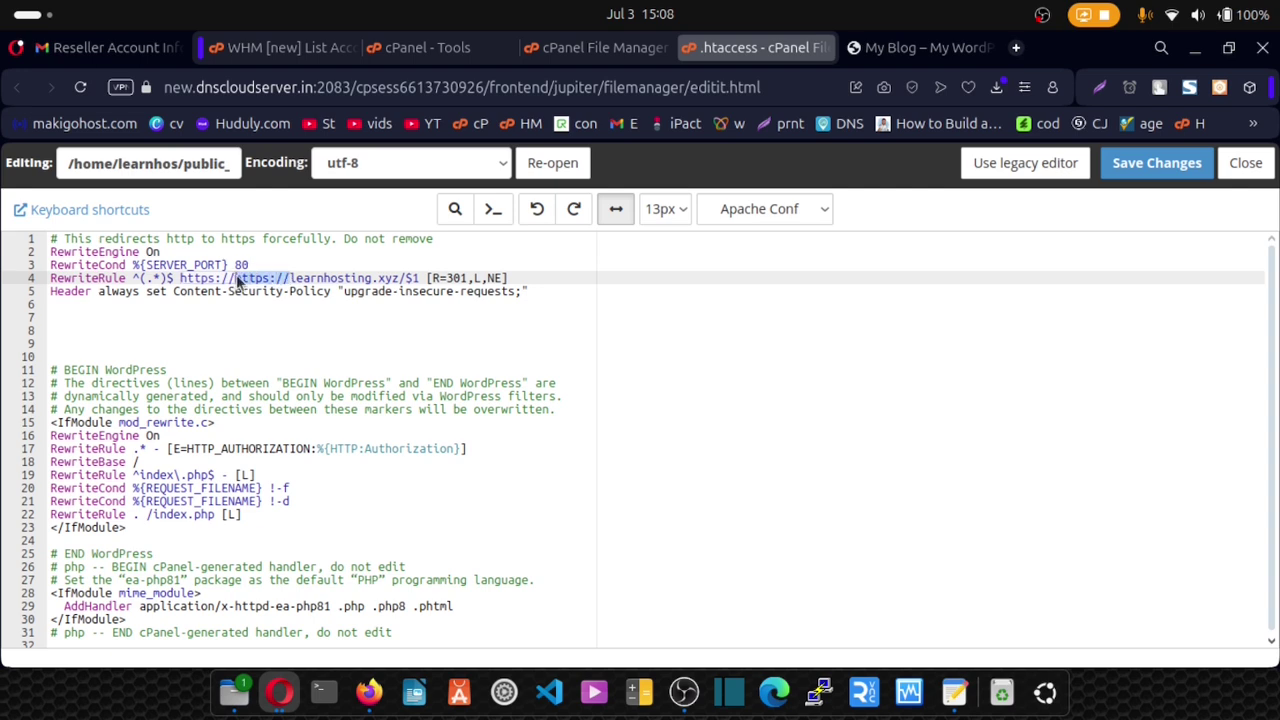
pyautogui.press('BackSpace')
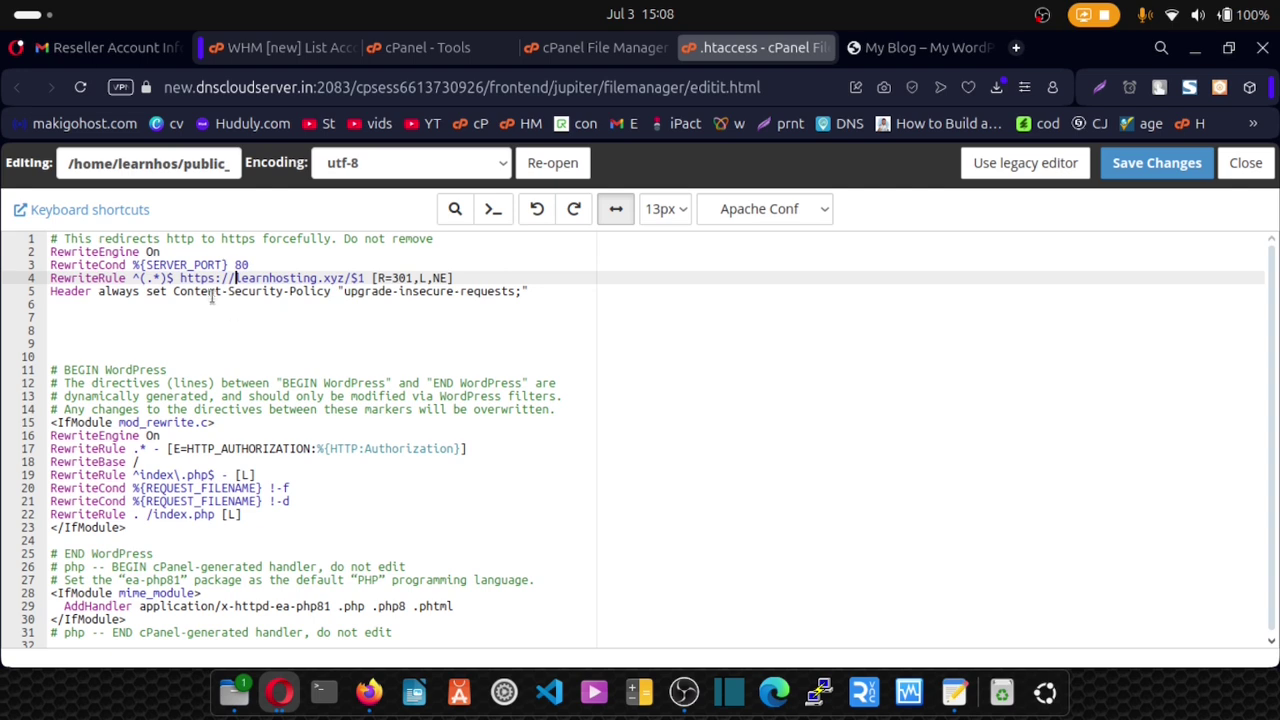
pyautogui.click(1153, 166)
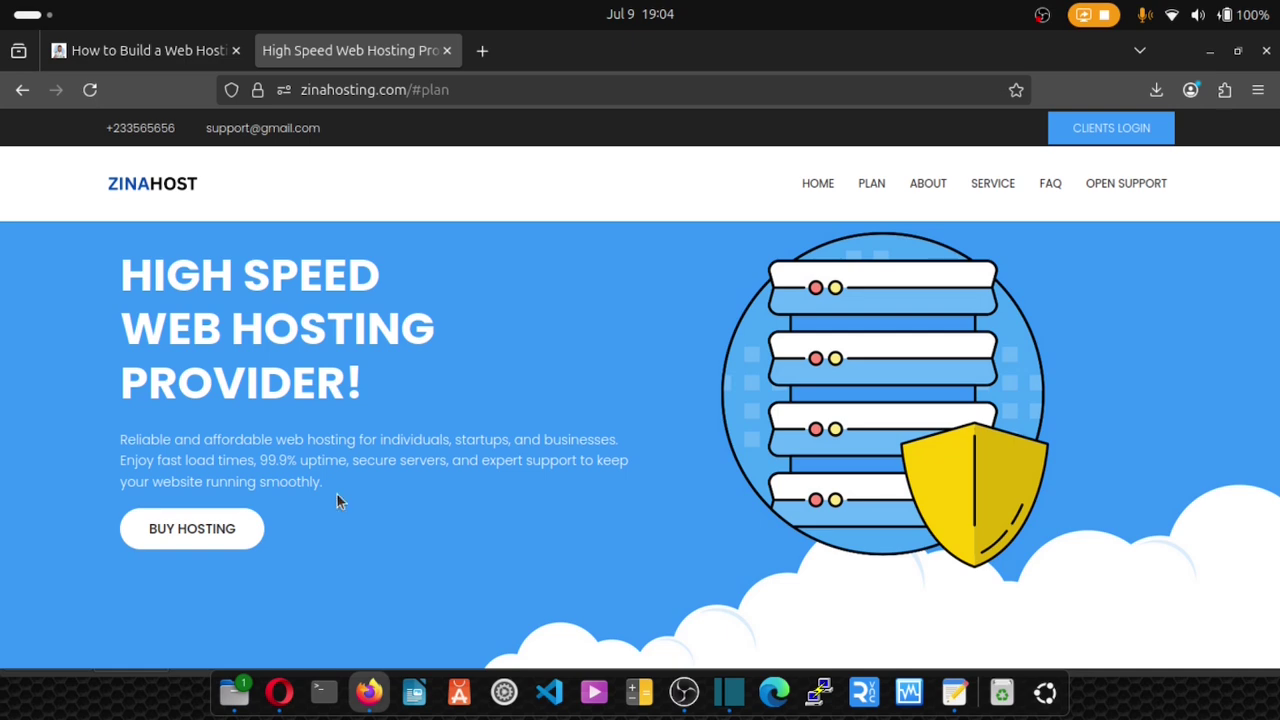
# Browse the hosting plans on the ZINAHOST site and start an order for the Basic plan.
pyautogui.click(215, 529)
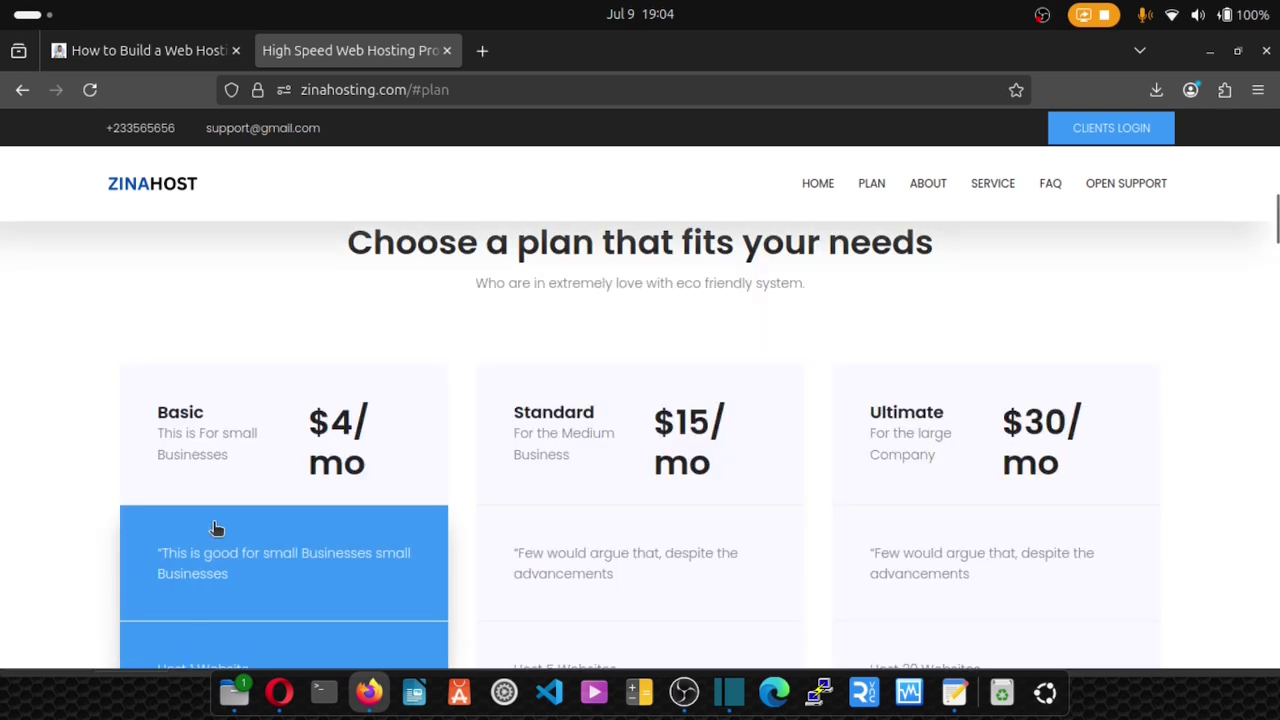
pyautogui.scroll(-4, 1009, 553)
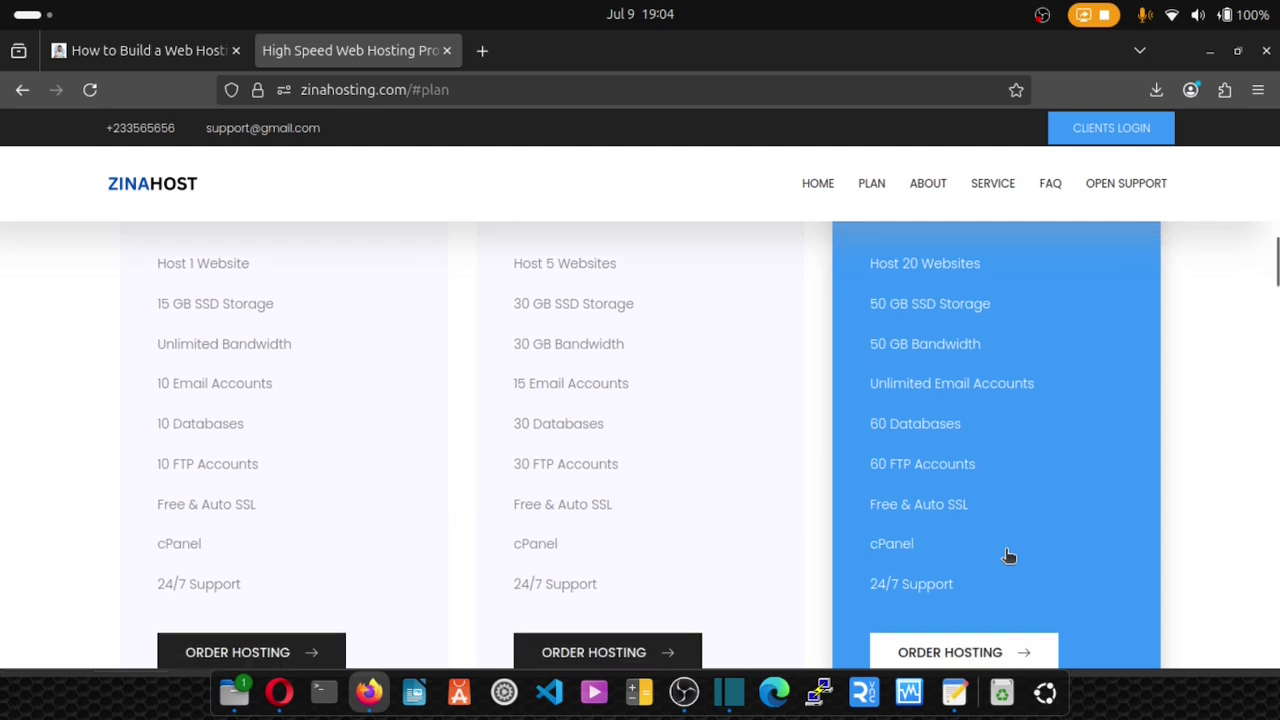
pyautogui.click(251, 556)
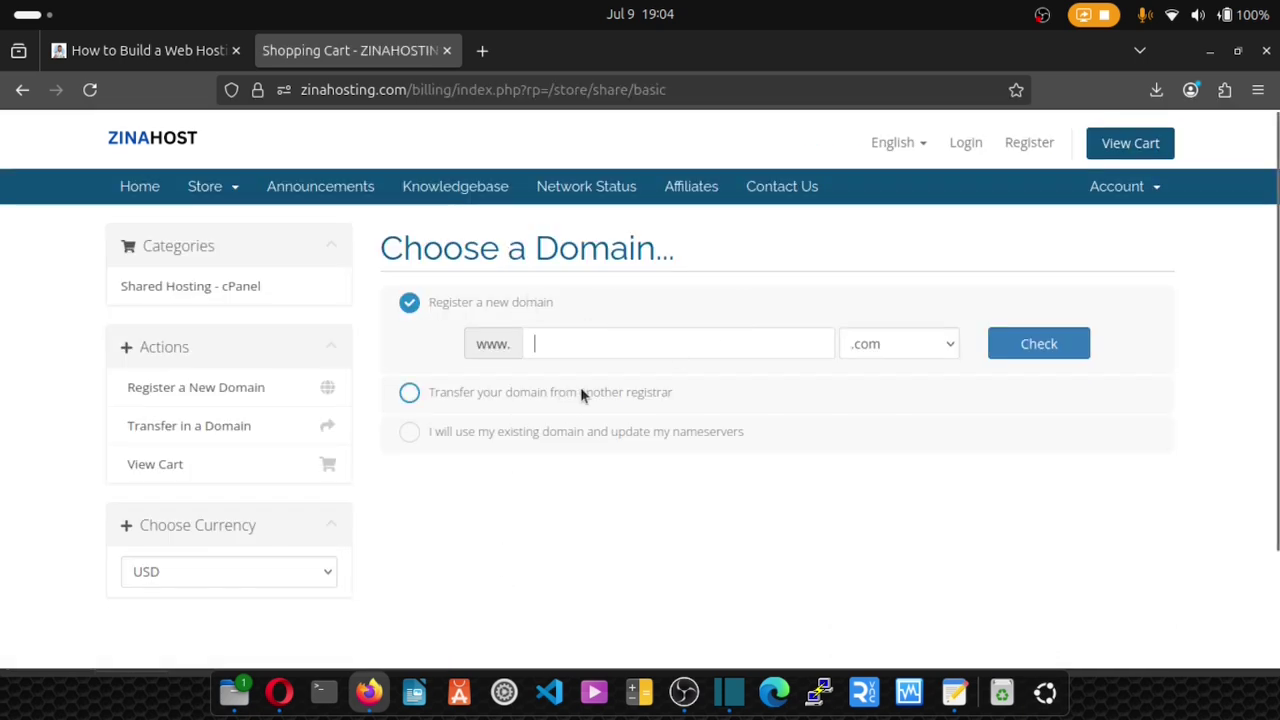
# Check whether the new domain hdhdhdhdh.com is available to register and look through the extension offers.
pyautogui.write('hdhdhdhdh')
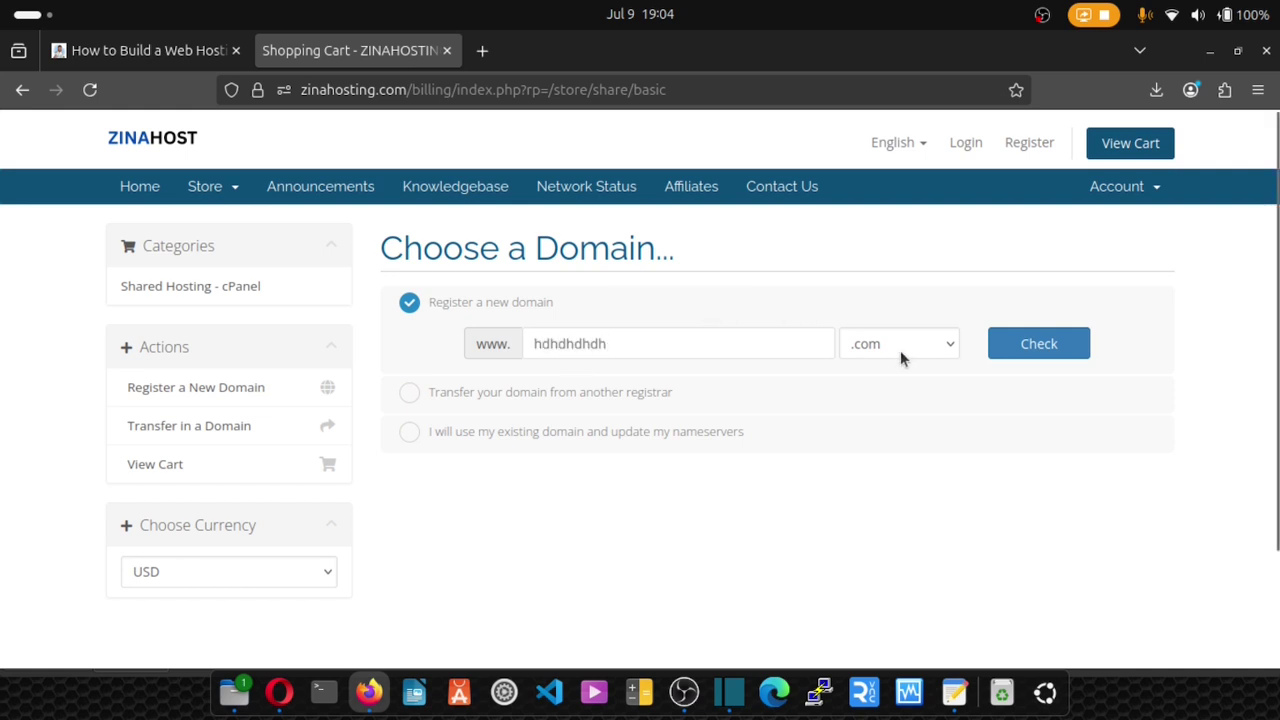
pyautogui.click(937, 355)
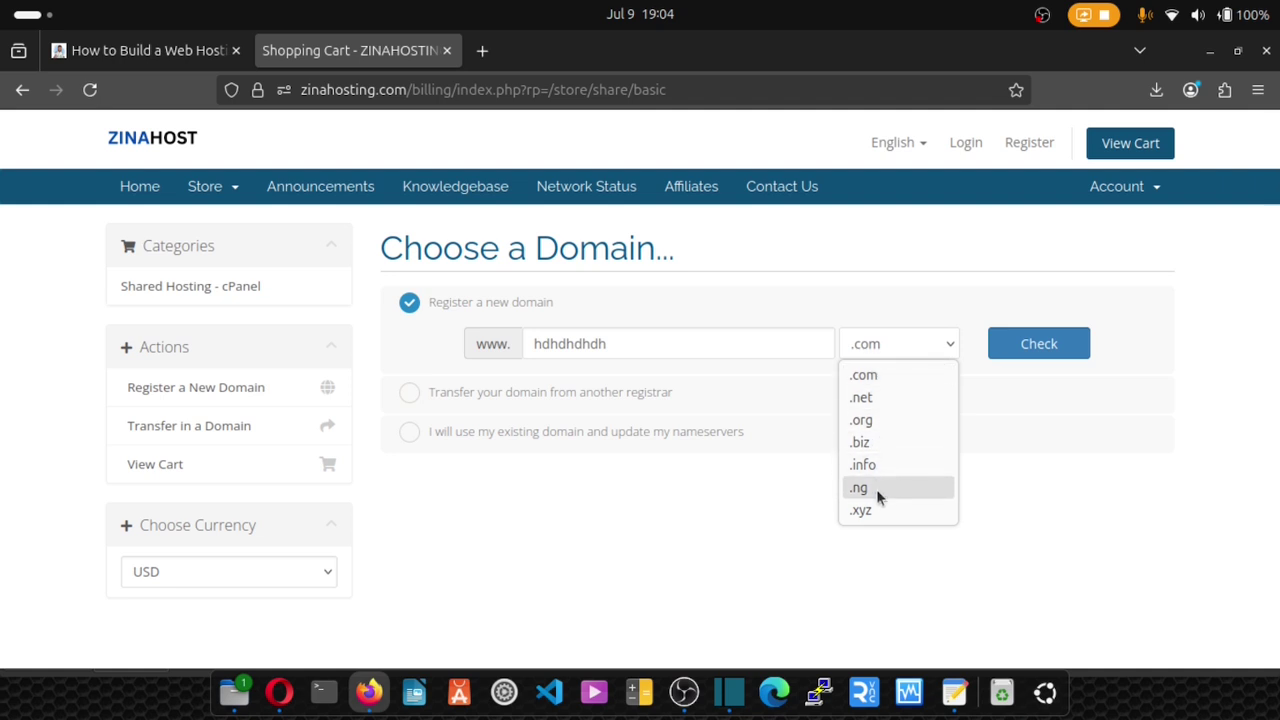
pyautogui.click(1046, 357)
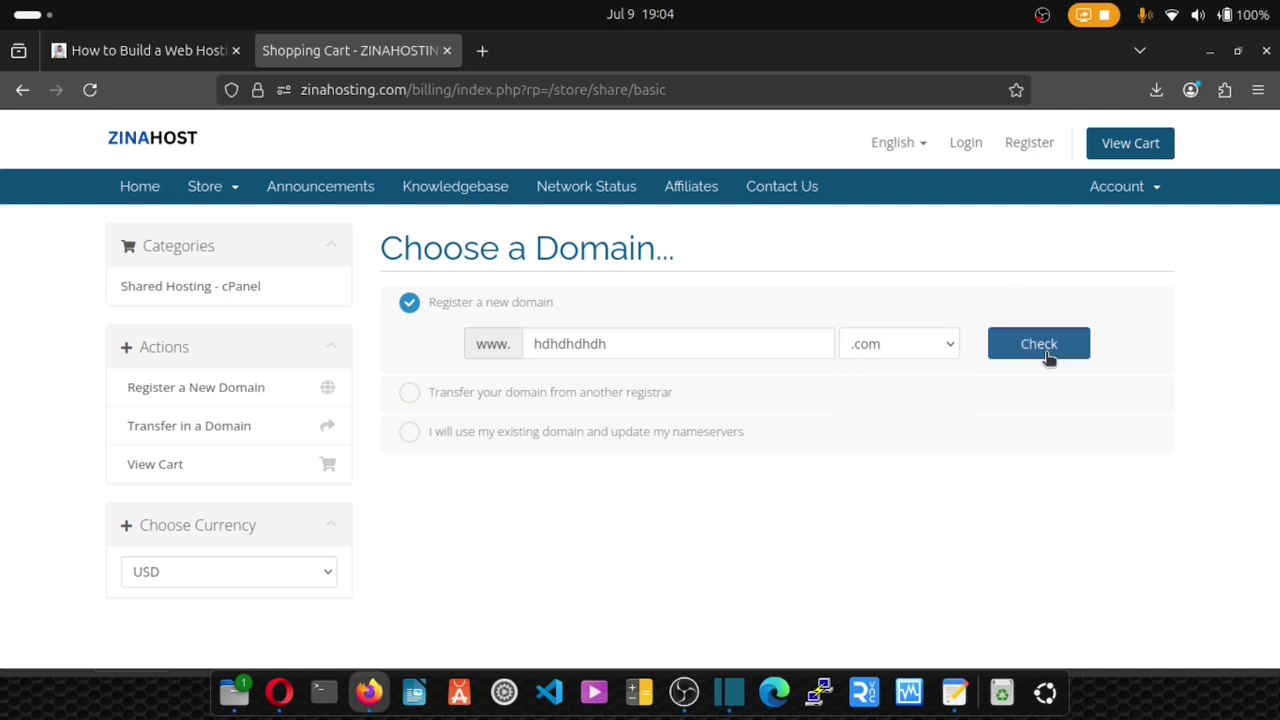
pyautogui.click(1046, 355)
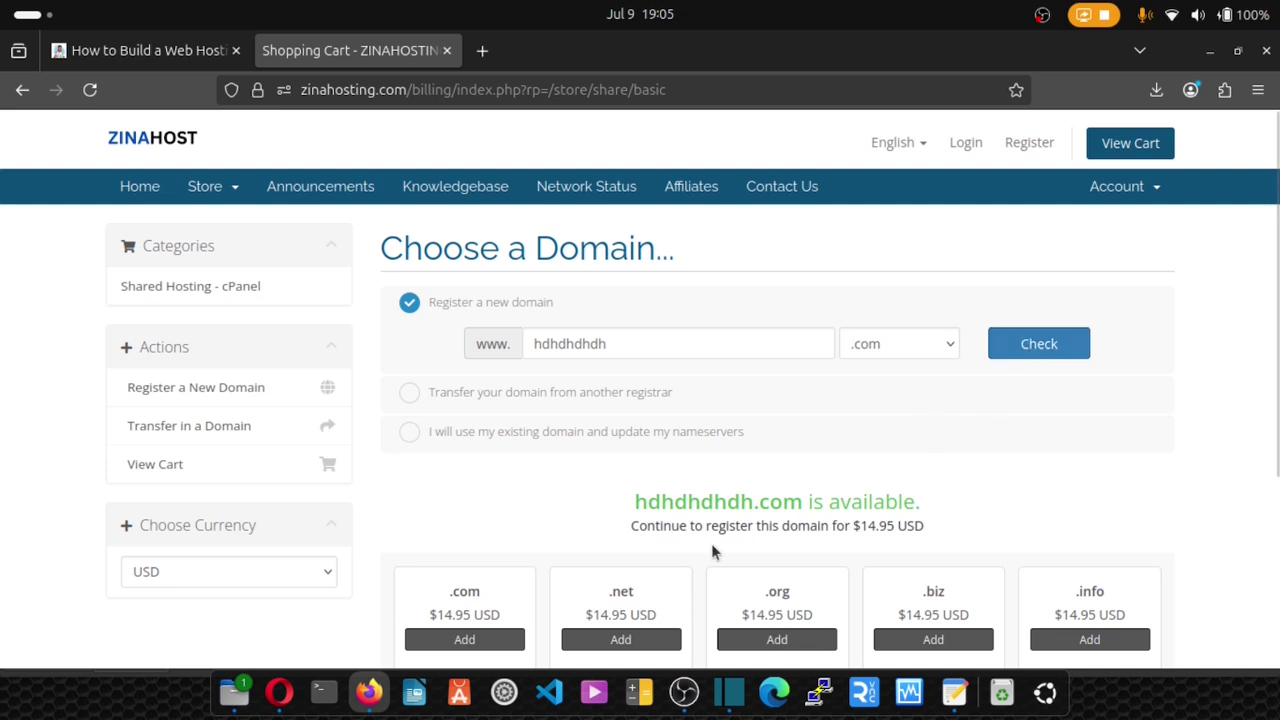
pyautogui.scroll(-2, 669, 484)
pyautogui.scroll(-2, 669, 484)
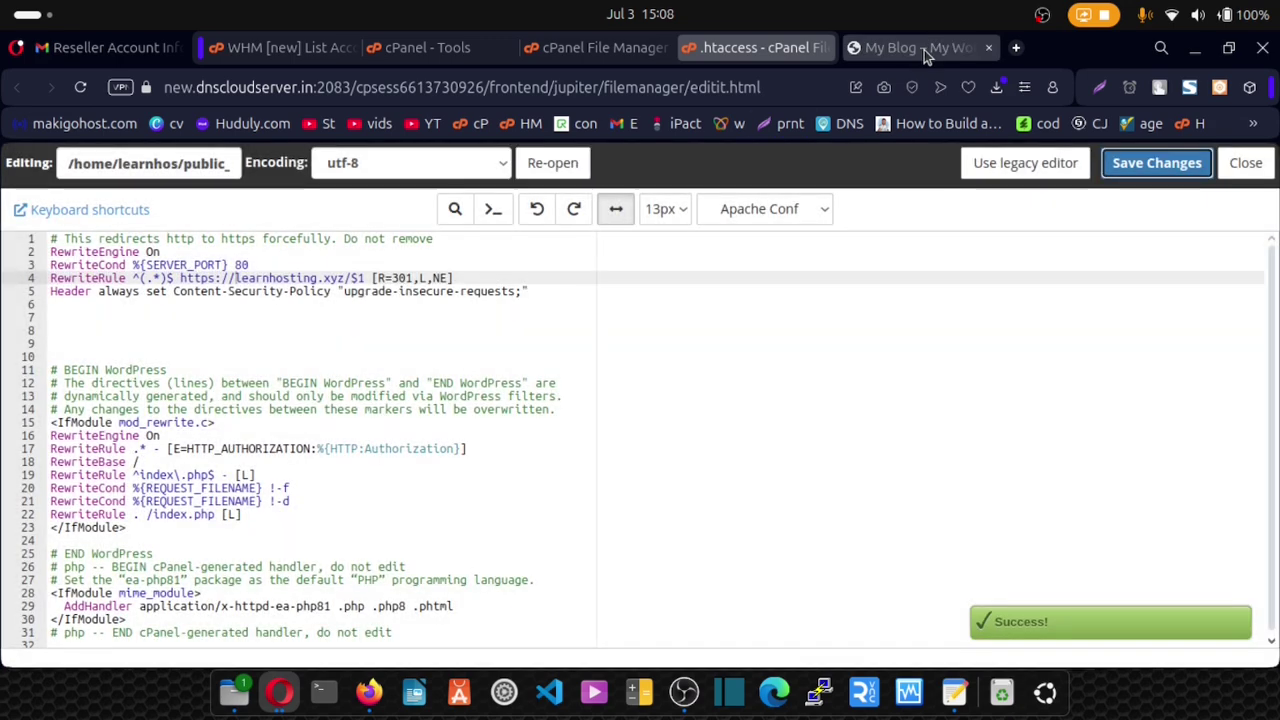
pyautogui.click(924, 48)
pyautogui.click(82, 95)
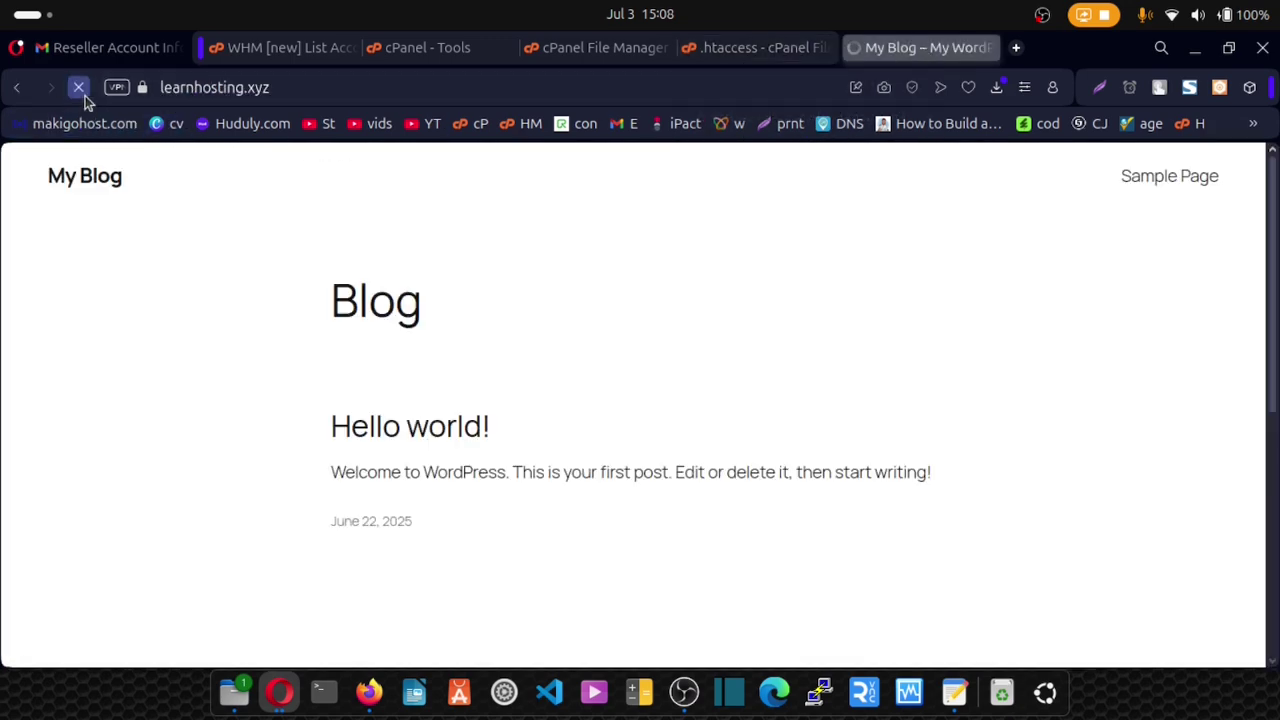
pyautogui.click(164, 91)
pyautogui.click(166, 89)
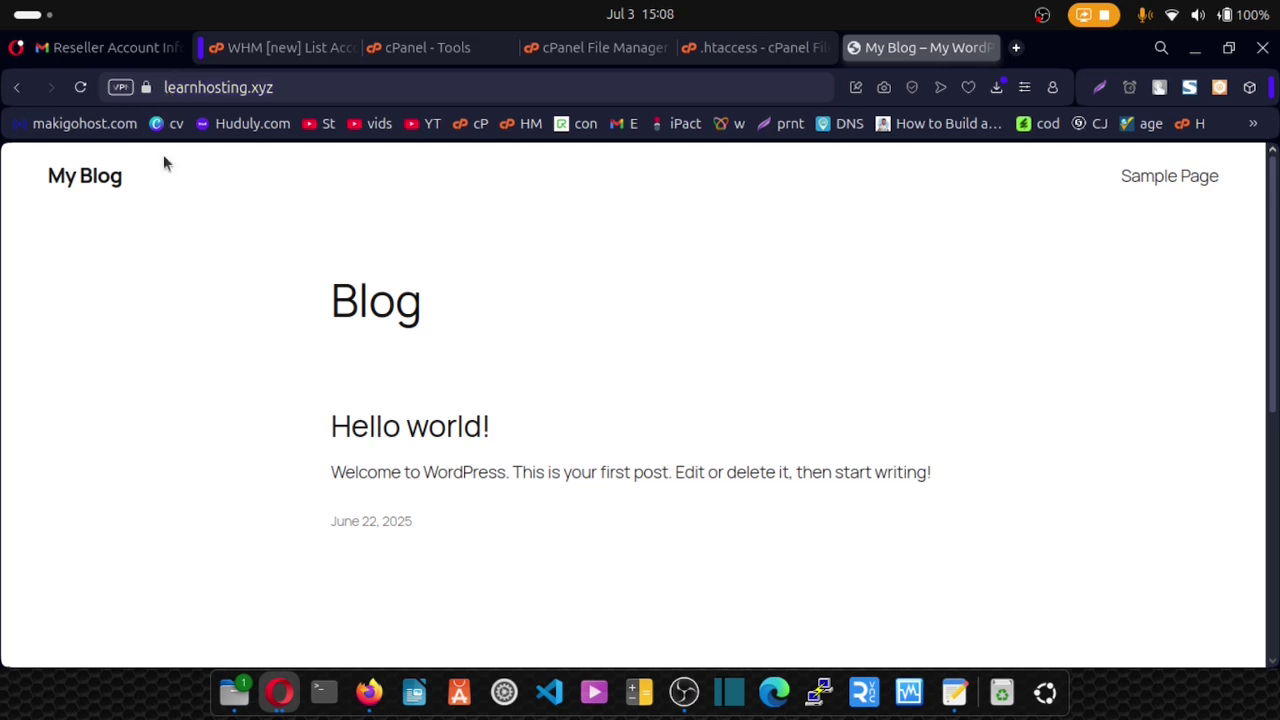
pyautogui.write('htt')
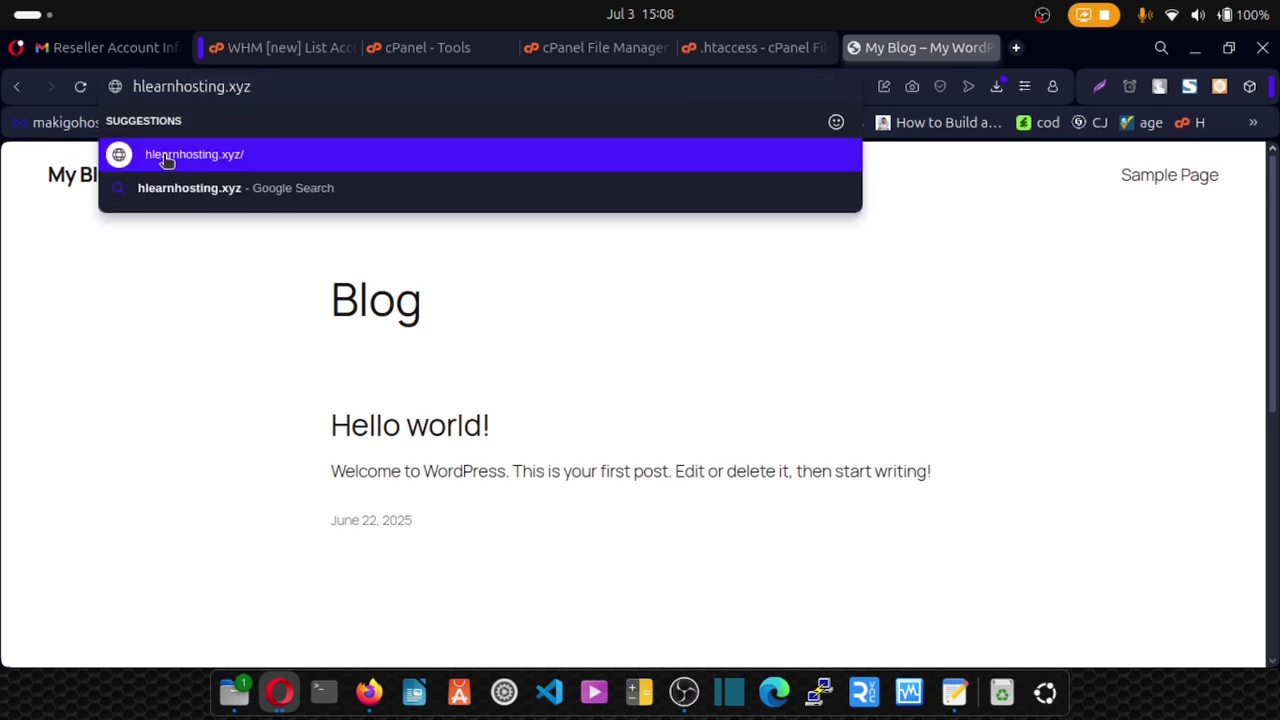
pyautogui.write('p:')
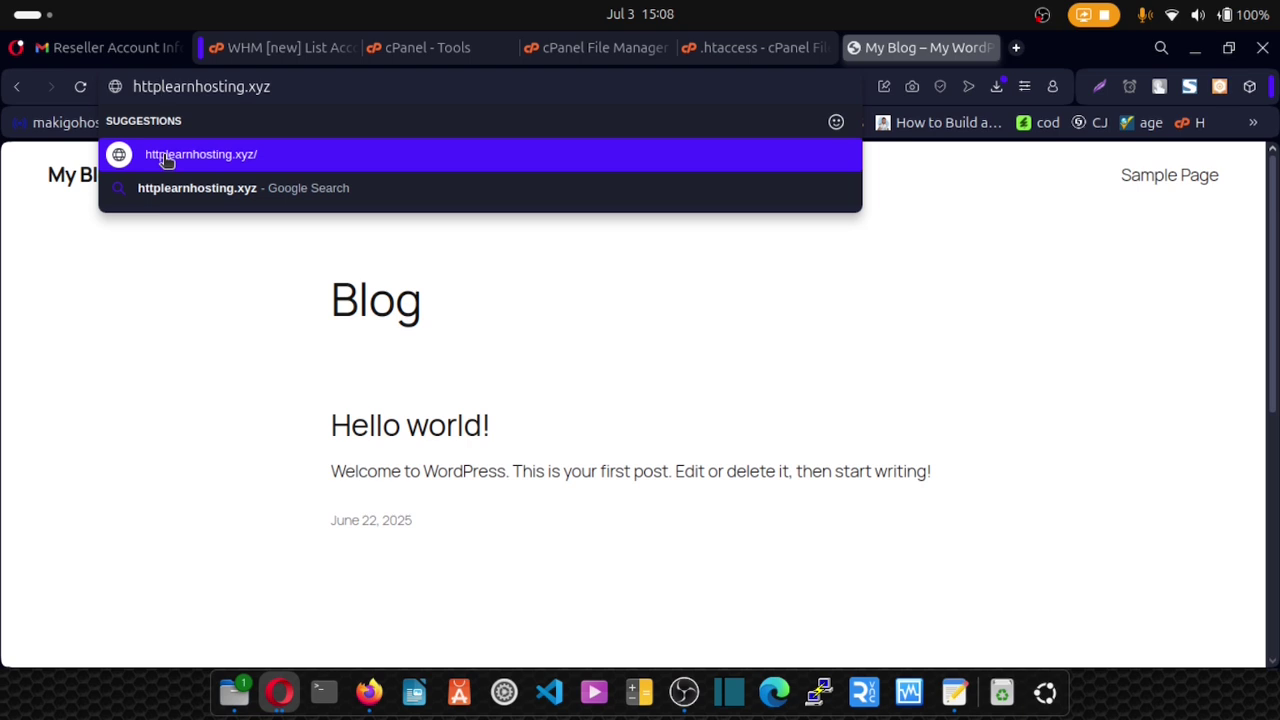
pyautogui.write('//')
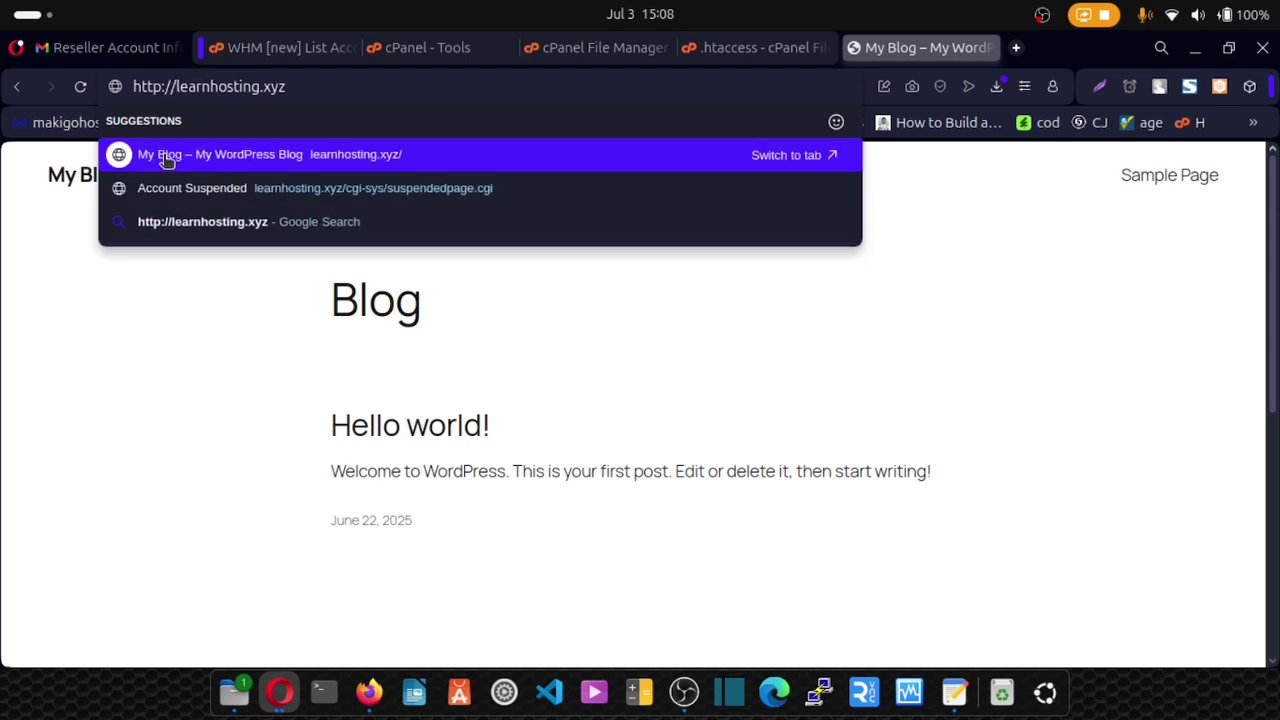
pyautogui.press('Return')
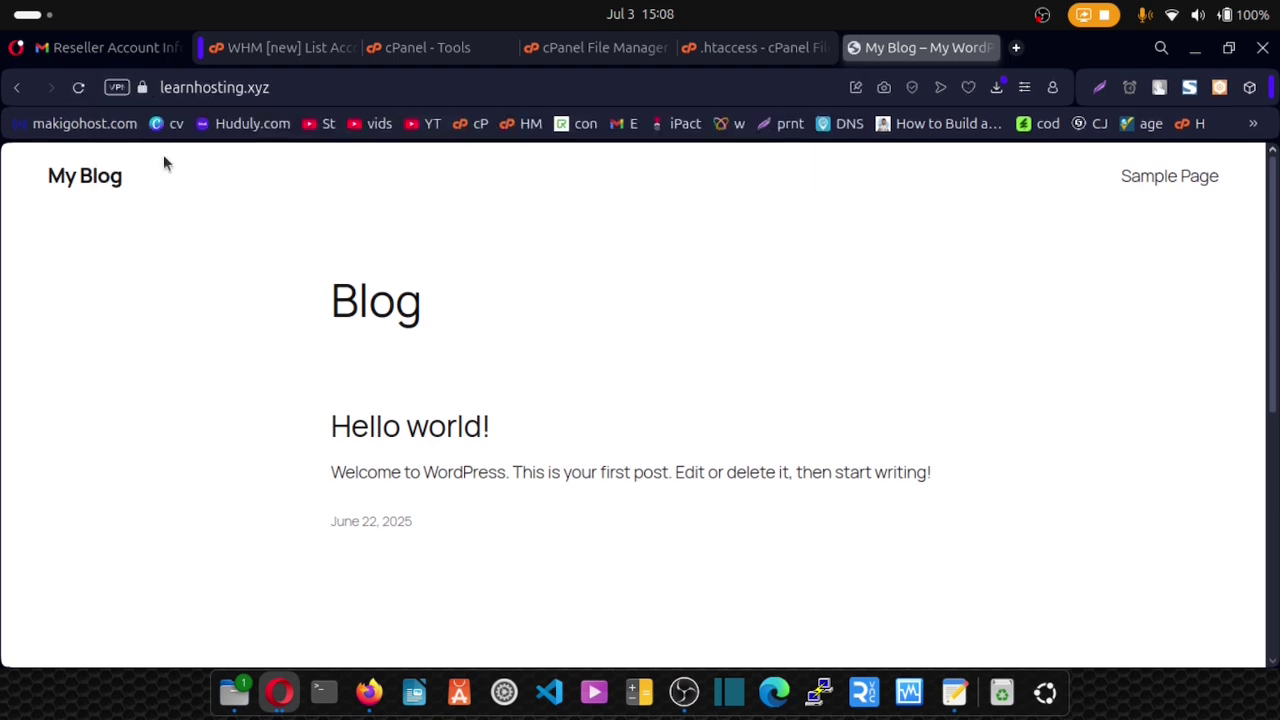
# Inspect the loaded blog's address for the secure protocol and return to the .htaccess editor.
pyautogui.click(290, 91)
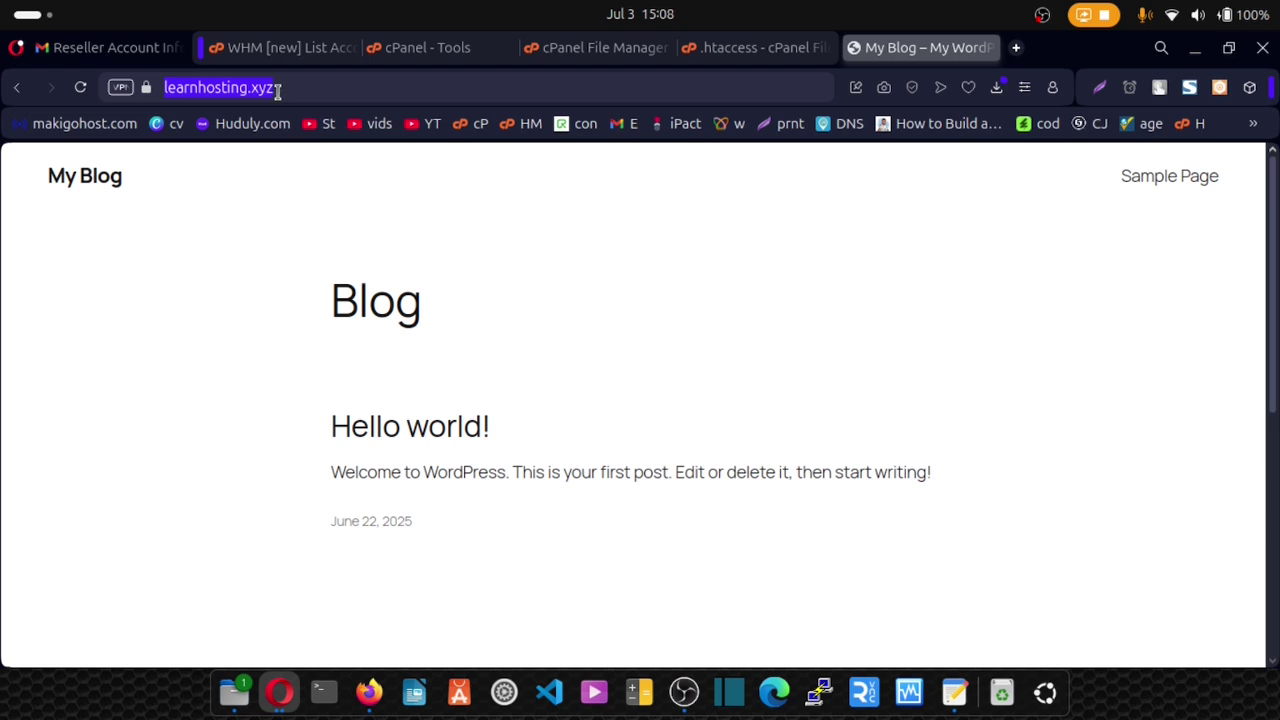
pyautogui.click(287, 88)
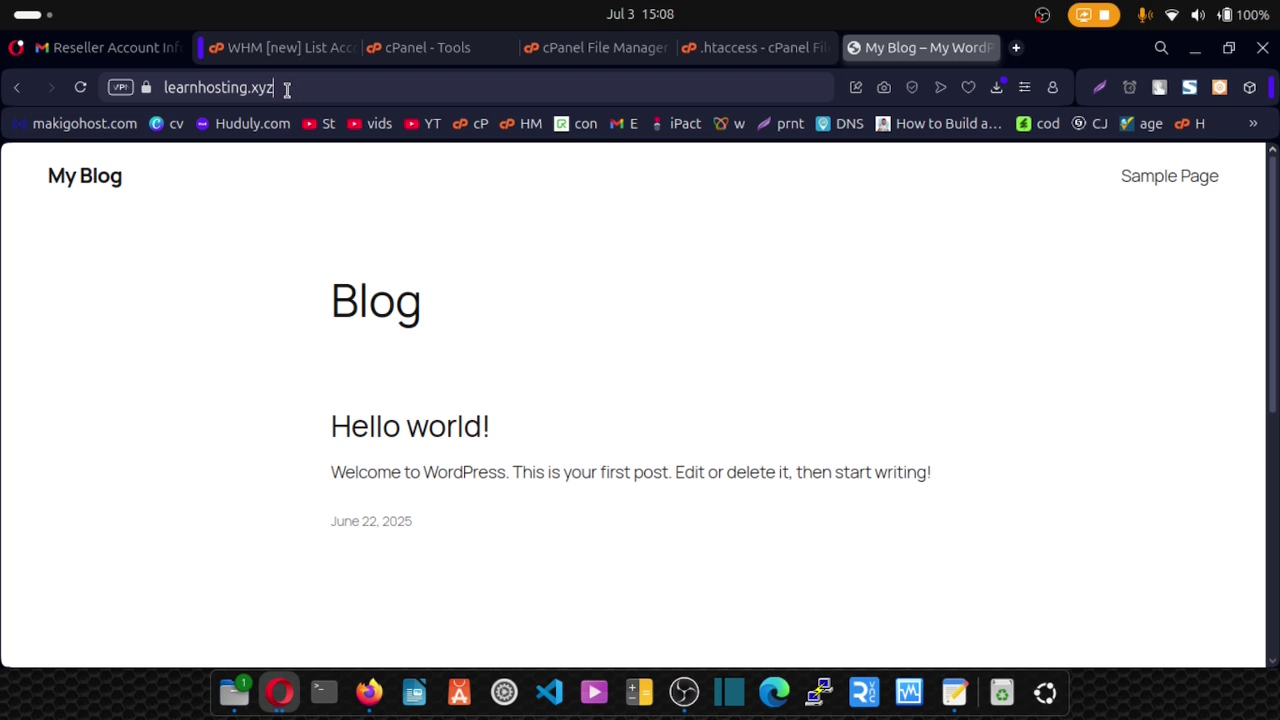
pyautogui.moveTo(287, 88); pyautogui.dragTo(102, 60)
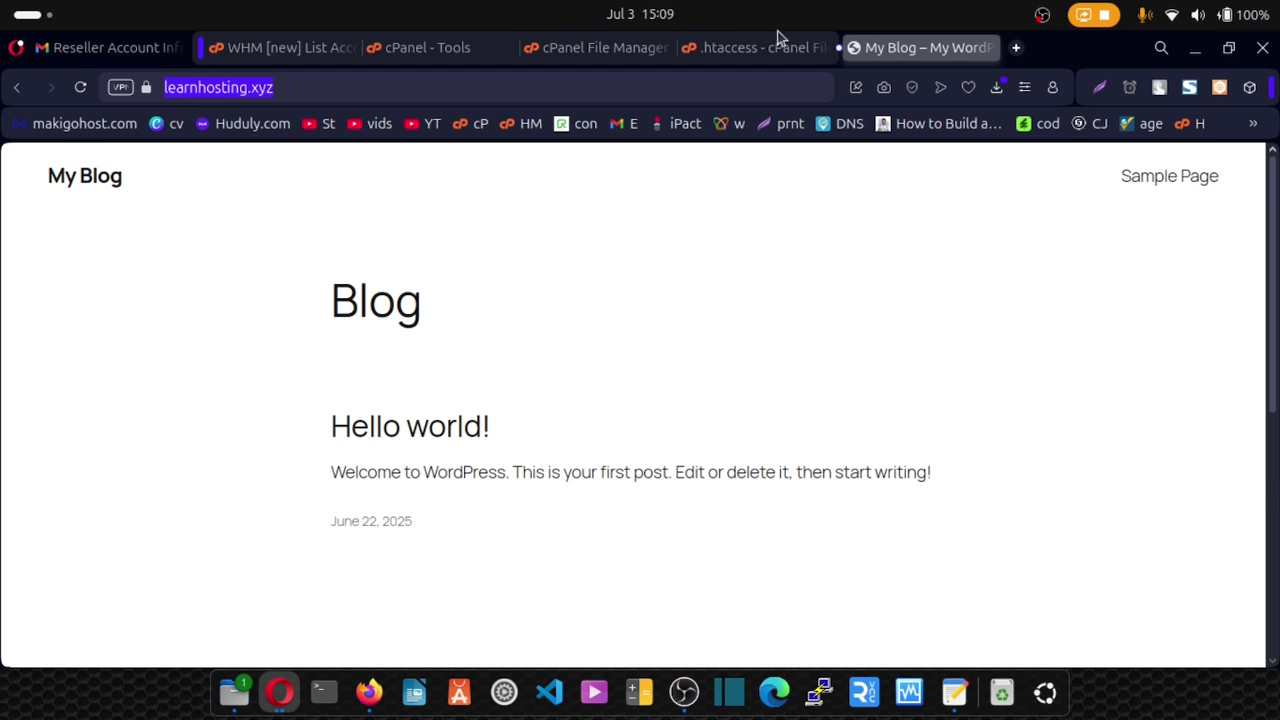
pyautogui.click(698, 49)
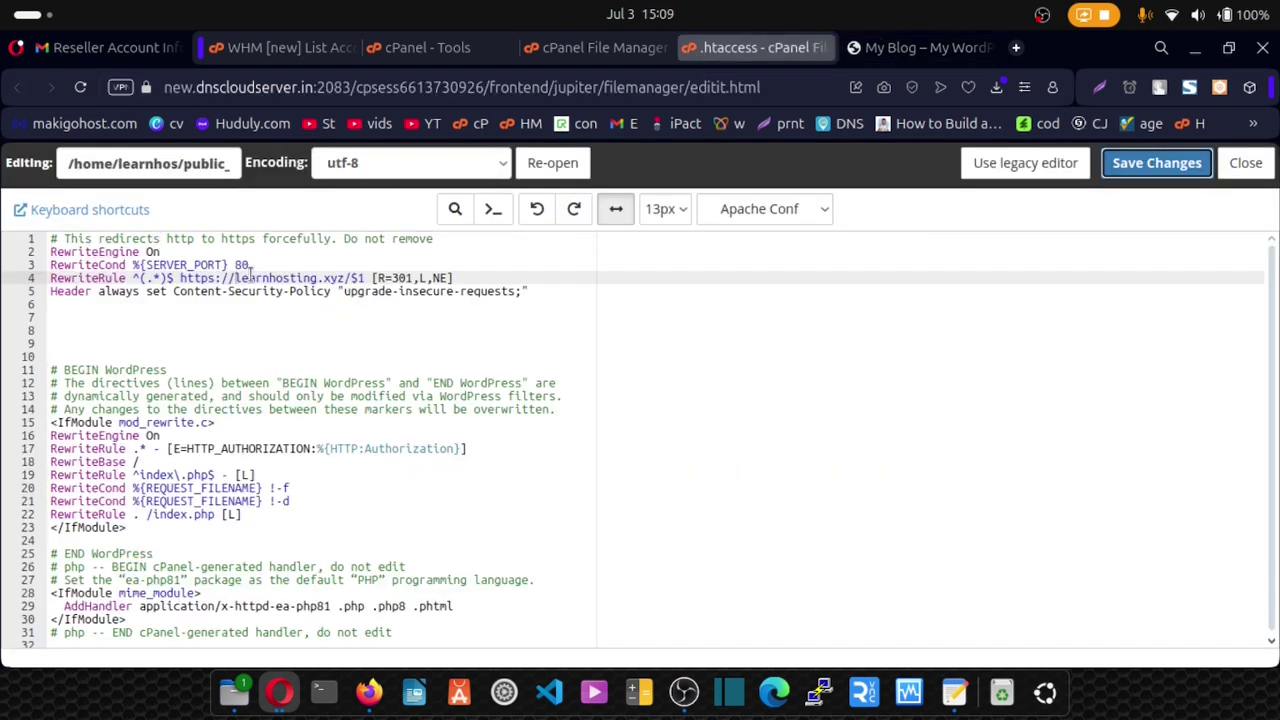